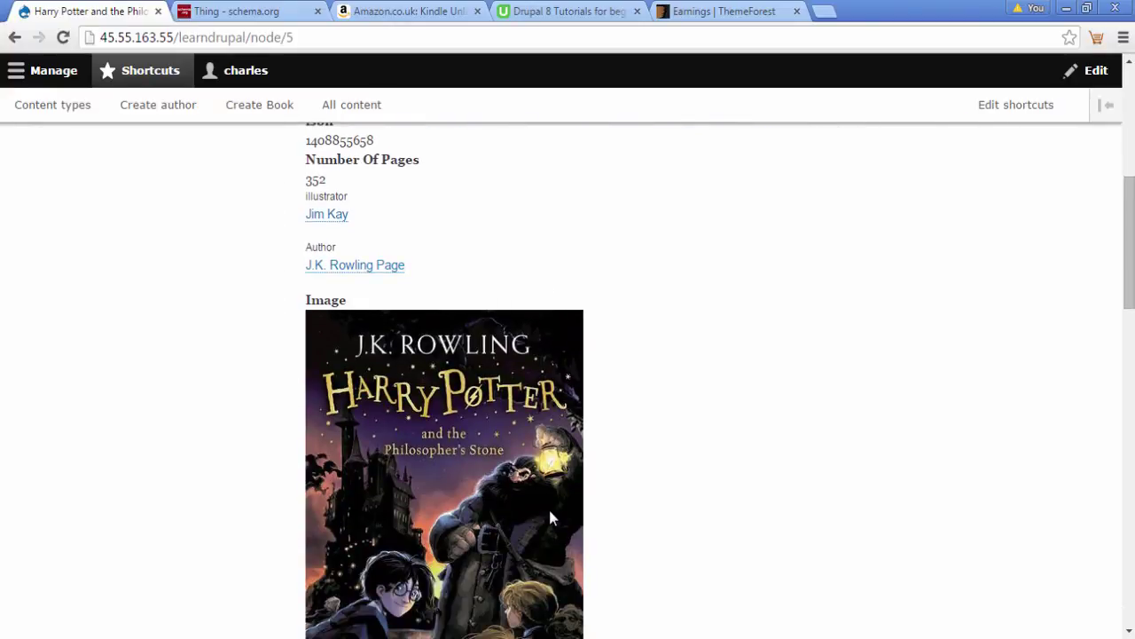
- Examine the Harry Potter book page, checking its fields and the display size of the front and back cover images
scroll(549, 510, "down", 8)
scroll(549, 517, "down", 1)
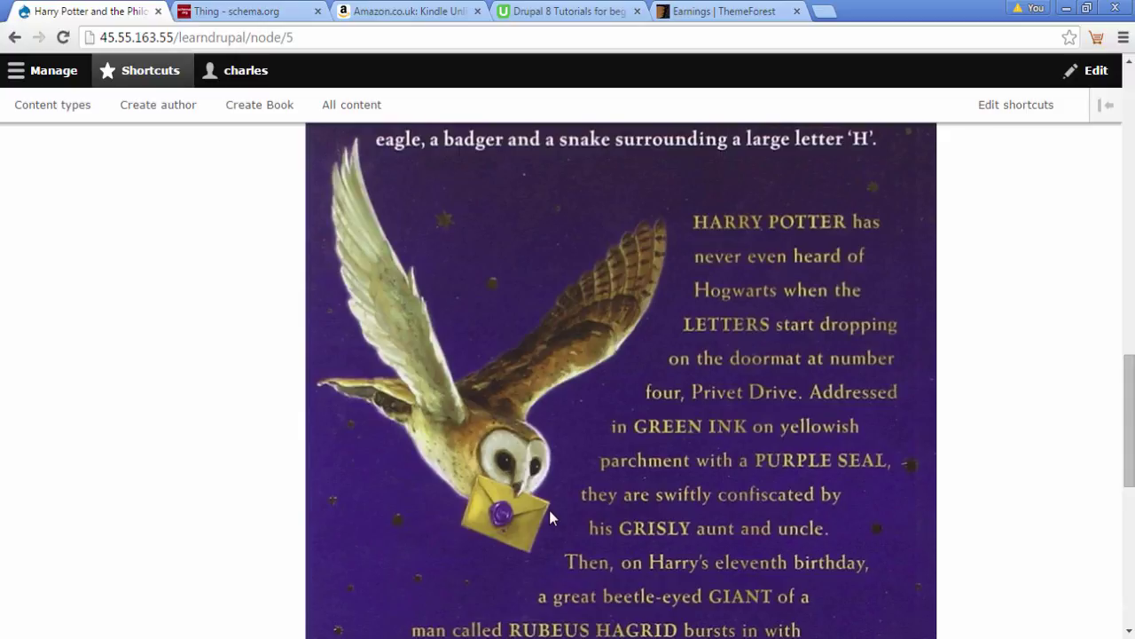
scroll(549, 517, "down", 4)
scroll(549, 517, "up", 7)
scroll(550, 517, "up", 6)
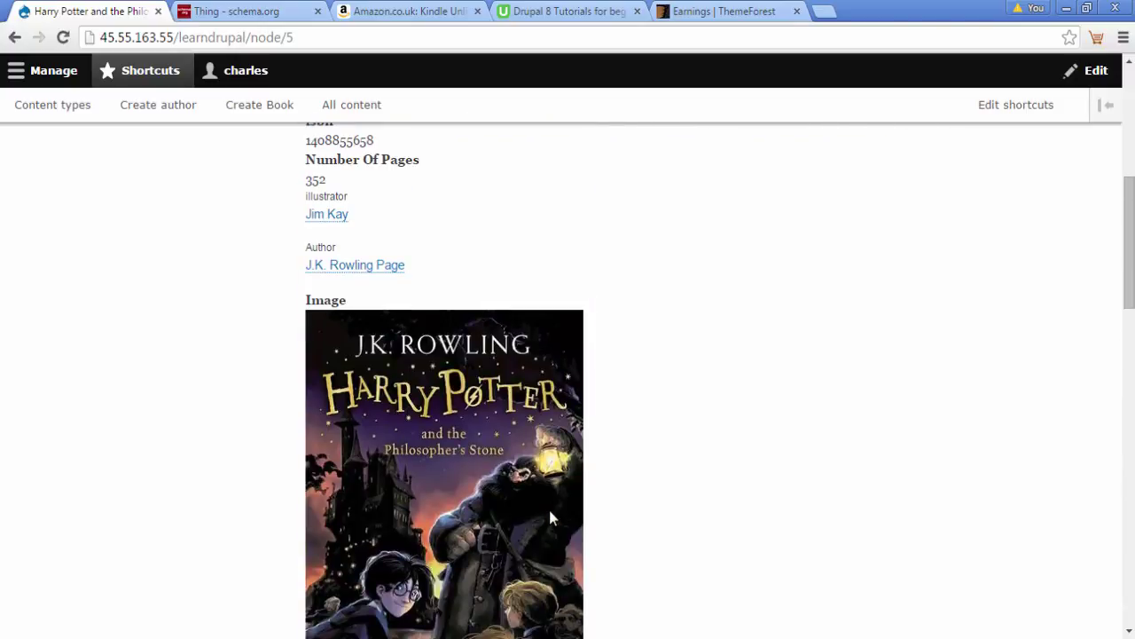
scroll(550, 517, "down", 3)
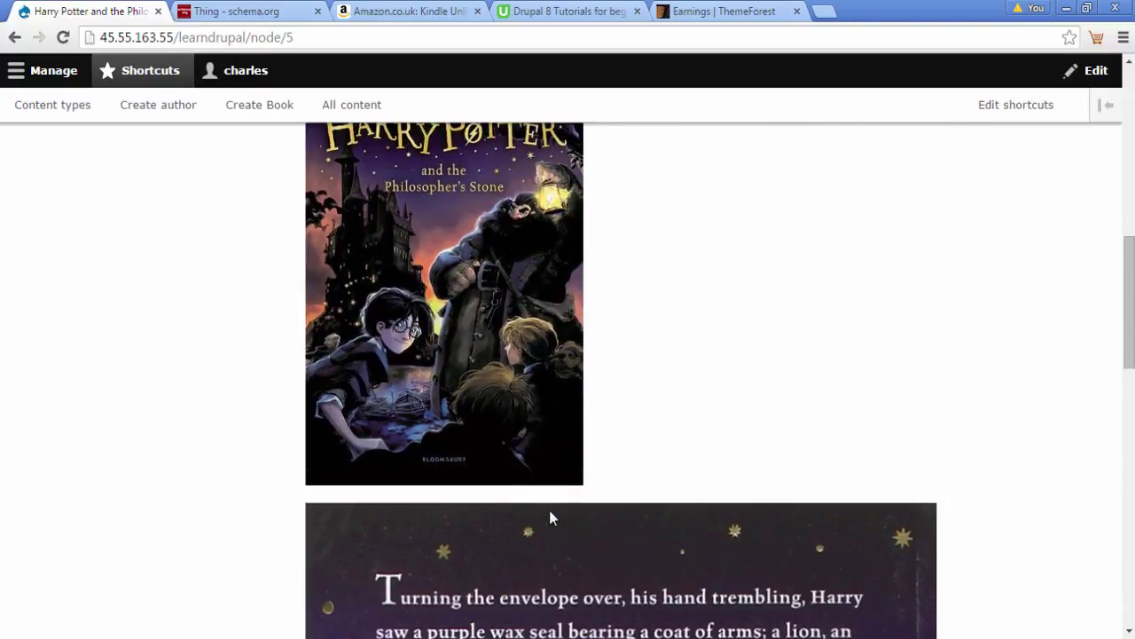
scroll(549, 517, "up", 1)
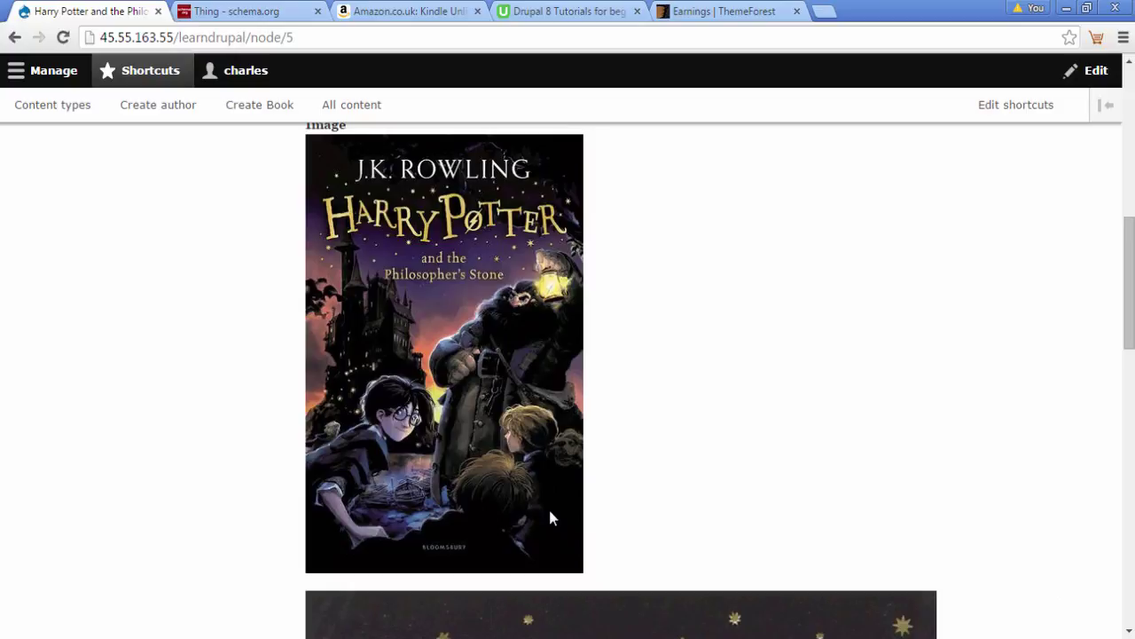
scroll(550, 517, "up", 6)
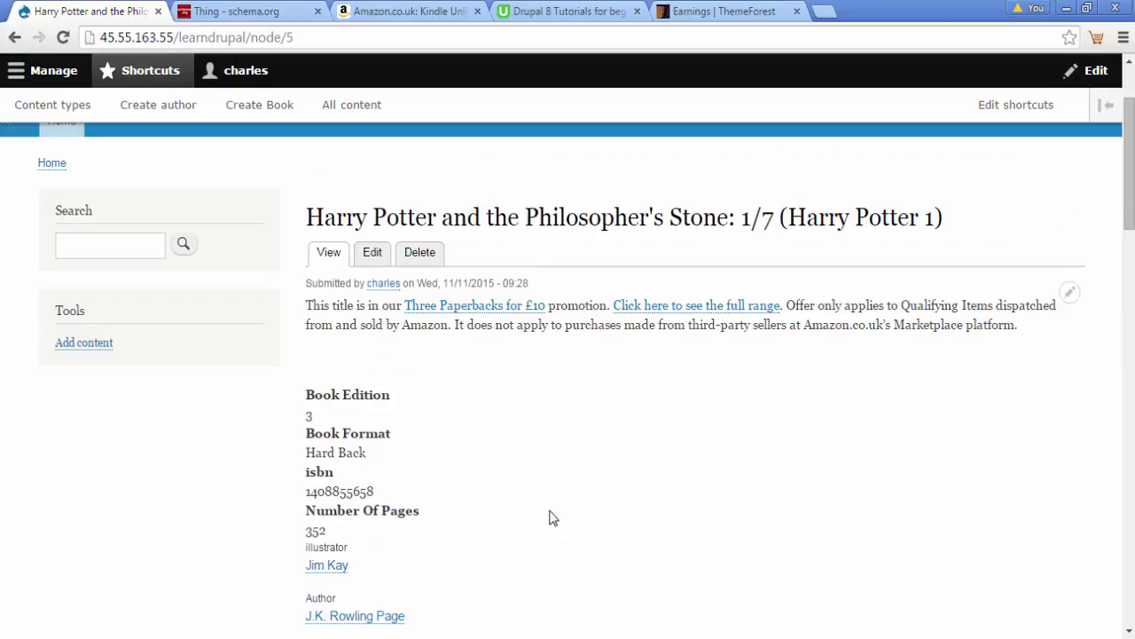
scroll(550, 518, "up", 2)
- Open the content types overview and go to the field list of the Book content type
key("shift+Tab")
key("shift+Tab")
key("shift+Tab")
key("shift+Tab")
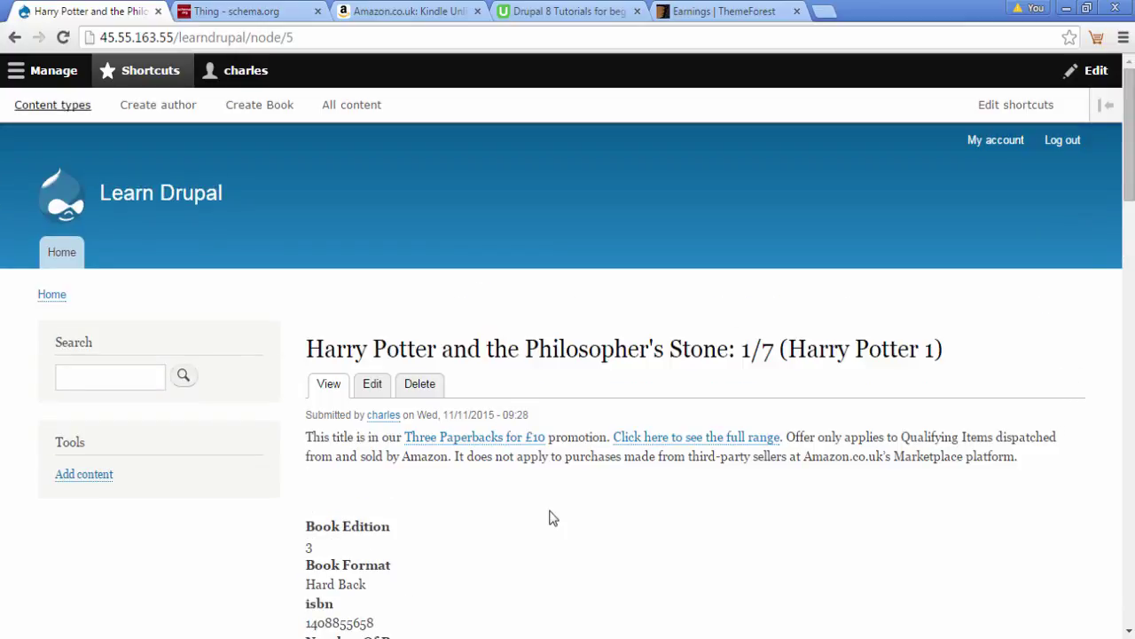
key("Return")
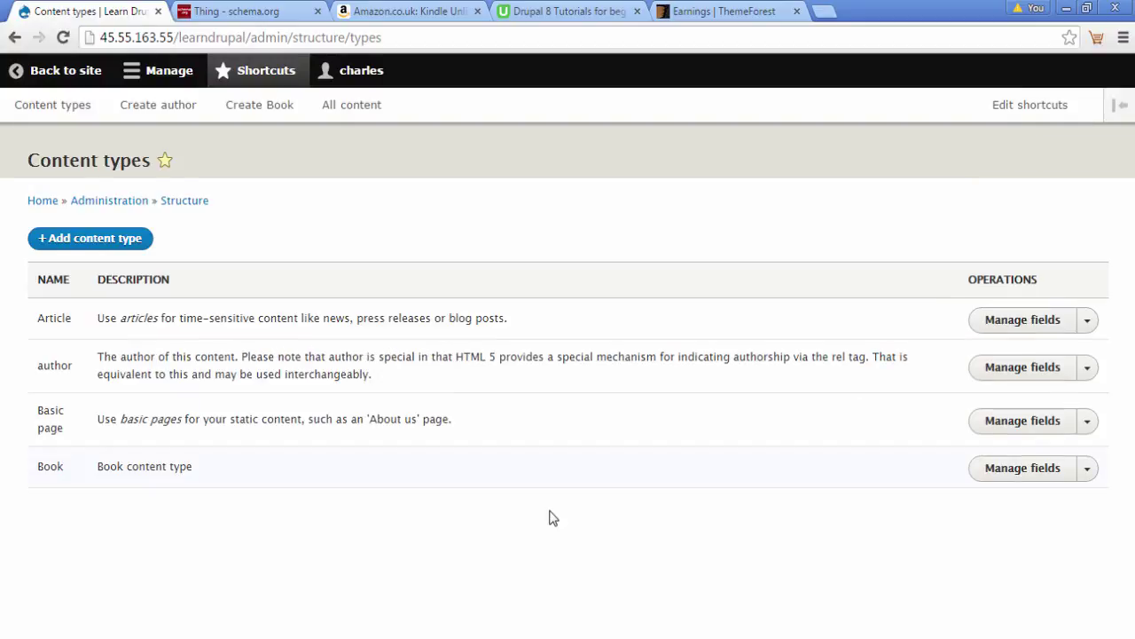
key("Tab")
key("Tab")
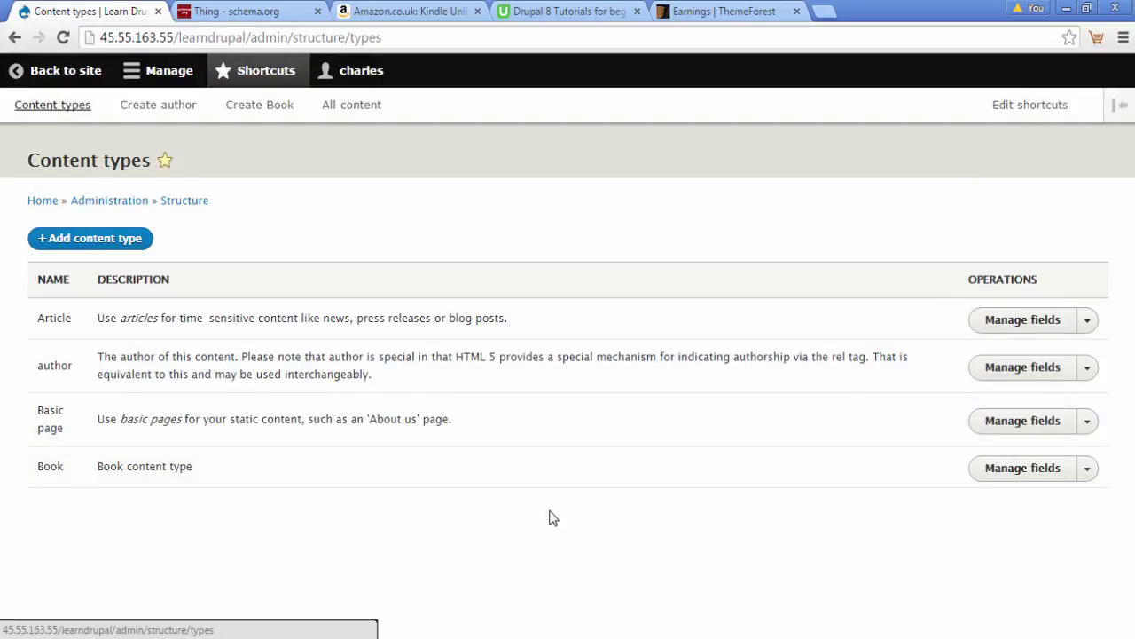
key("Tab")
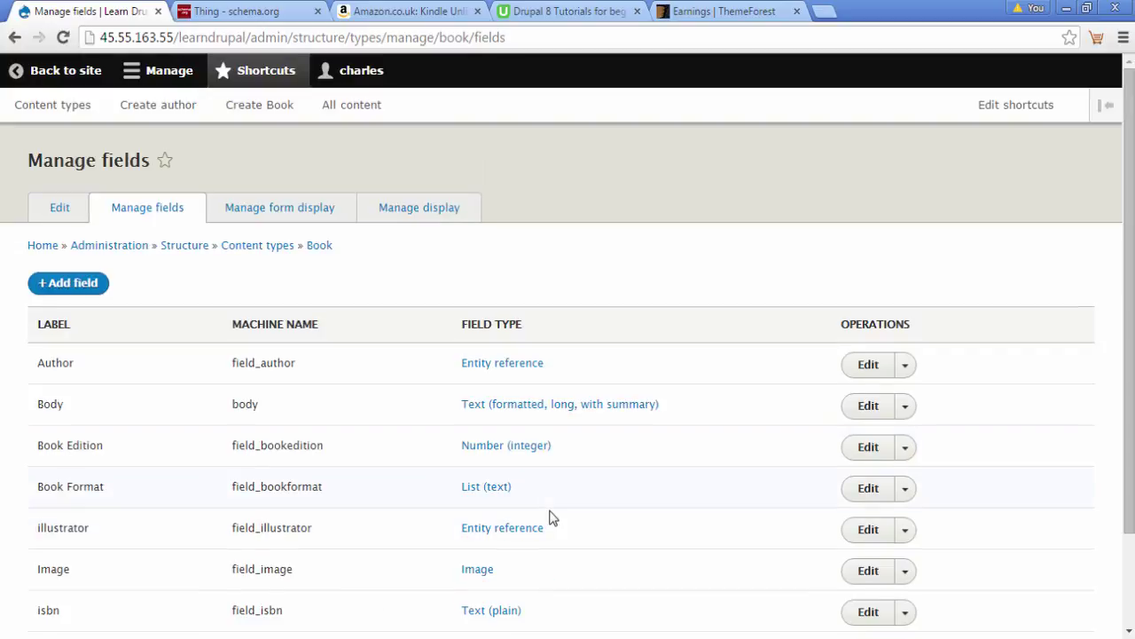
- Check the Book content type's fields and open its display management page
scroll(550, 517, "down", 1)
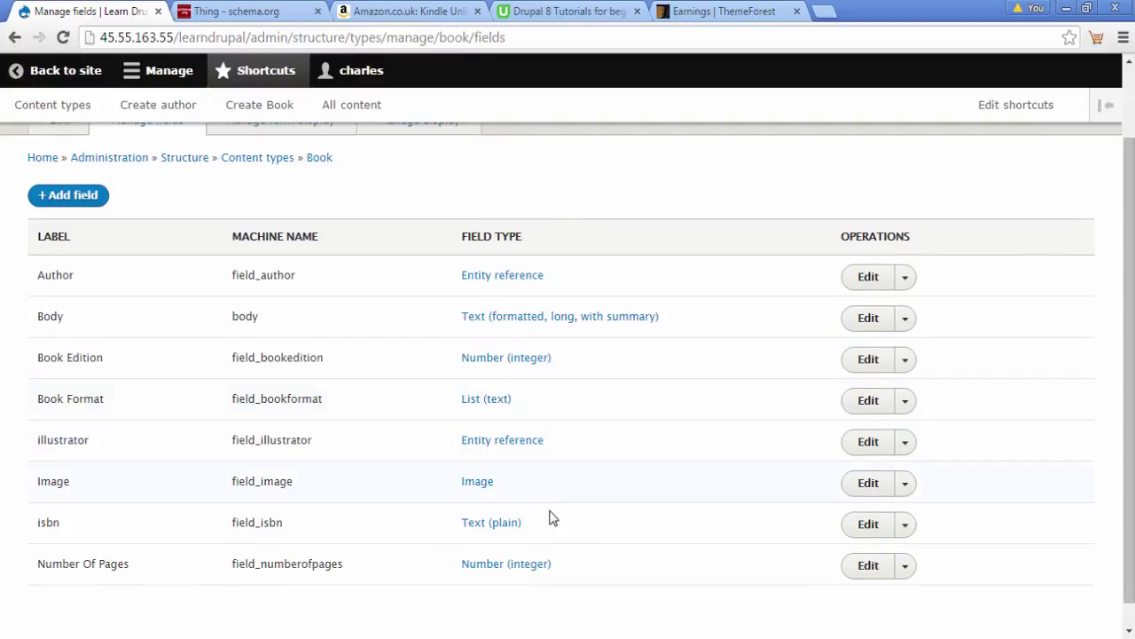
scroll(550, 518, "up", 1)
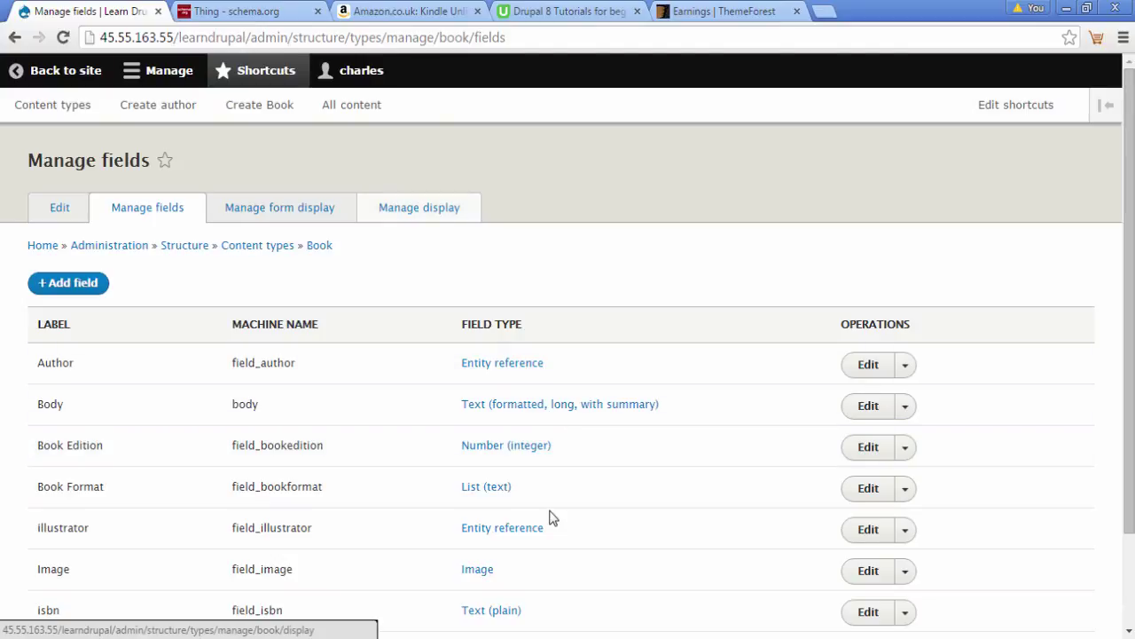
key("Return")
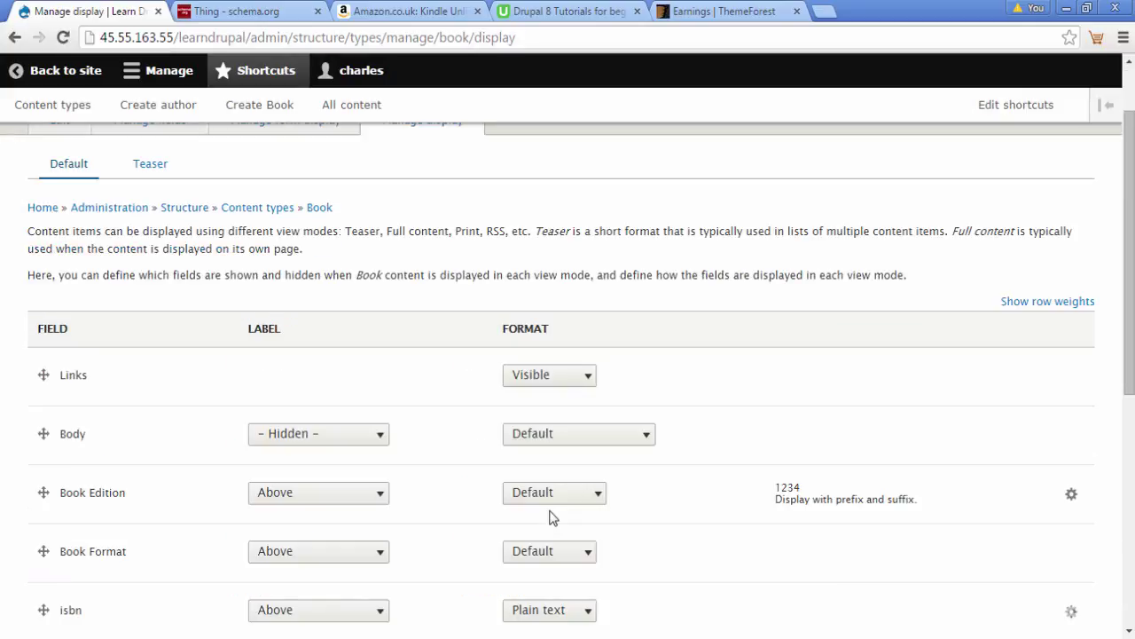
- Set the image style of the Book's Image field to Large (480×480) and save the display settings
scroll(550, 518, "down", 1)
scroll(550, 517, "down", 1)
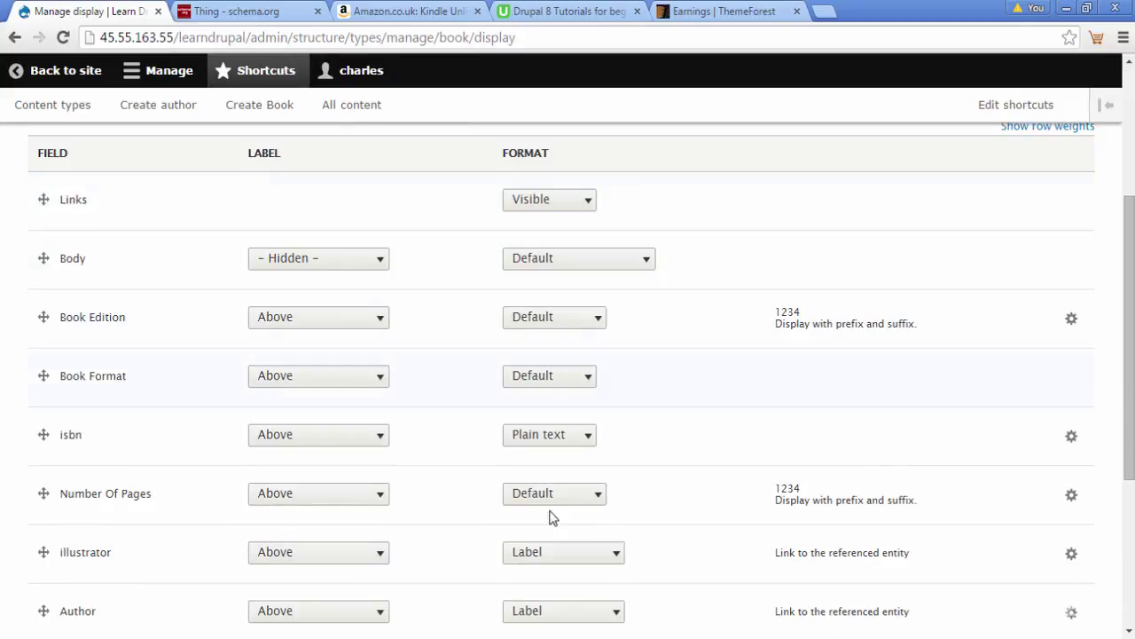
scroll(550, 517, "down", 1)
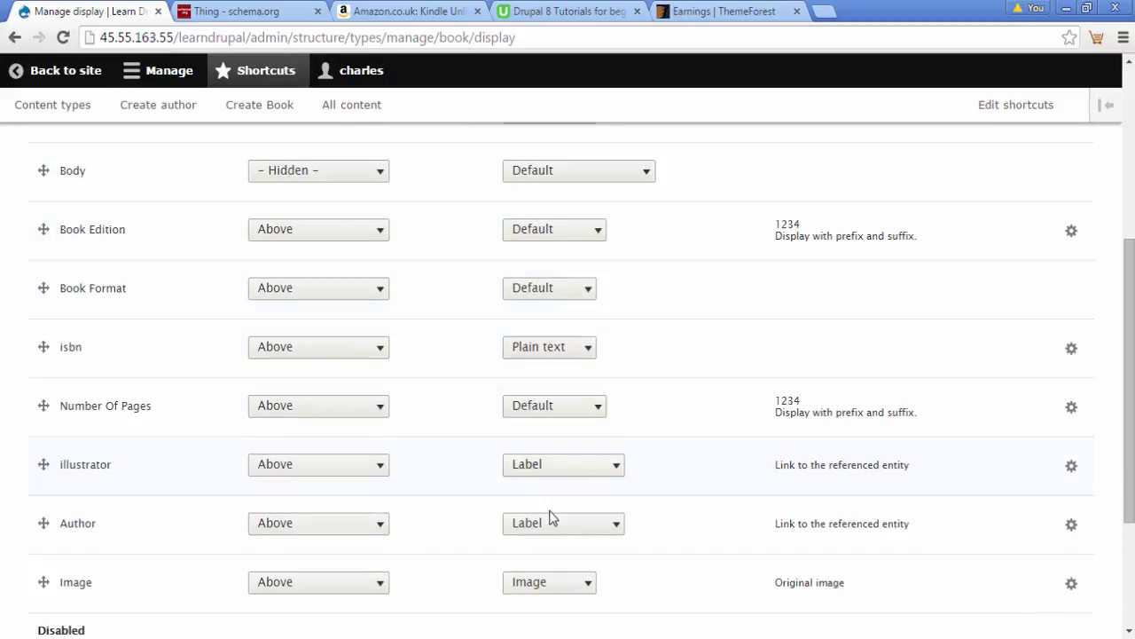
scroll(550, 517, "down", 1)
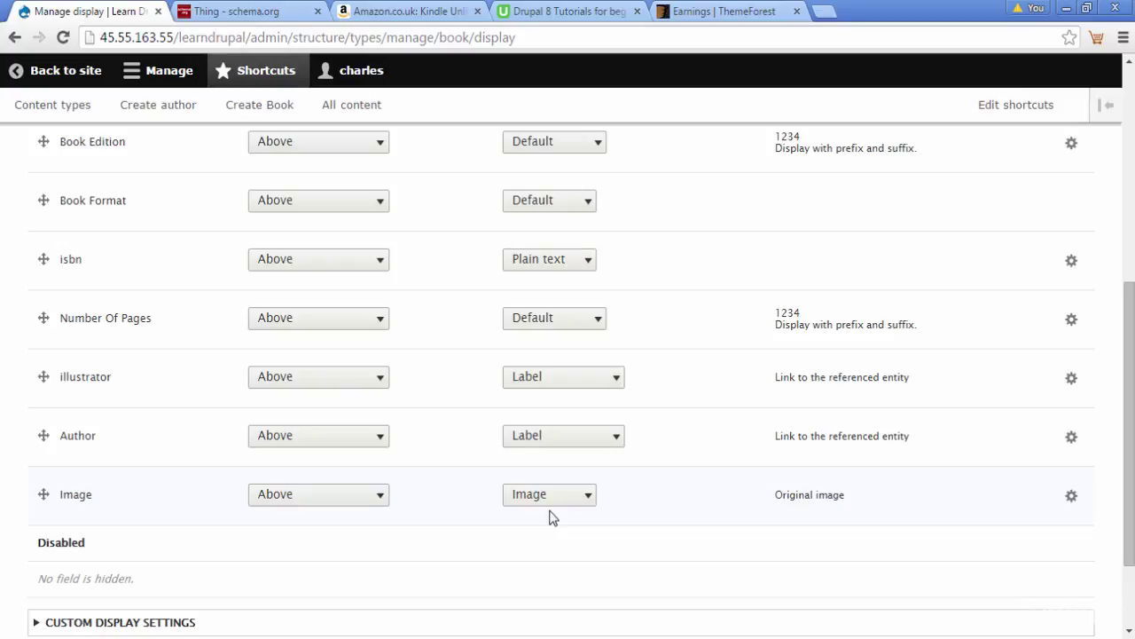
left_click(1071, 495)
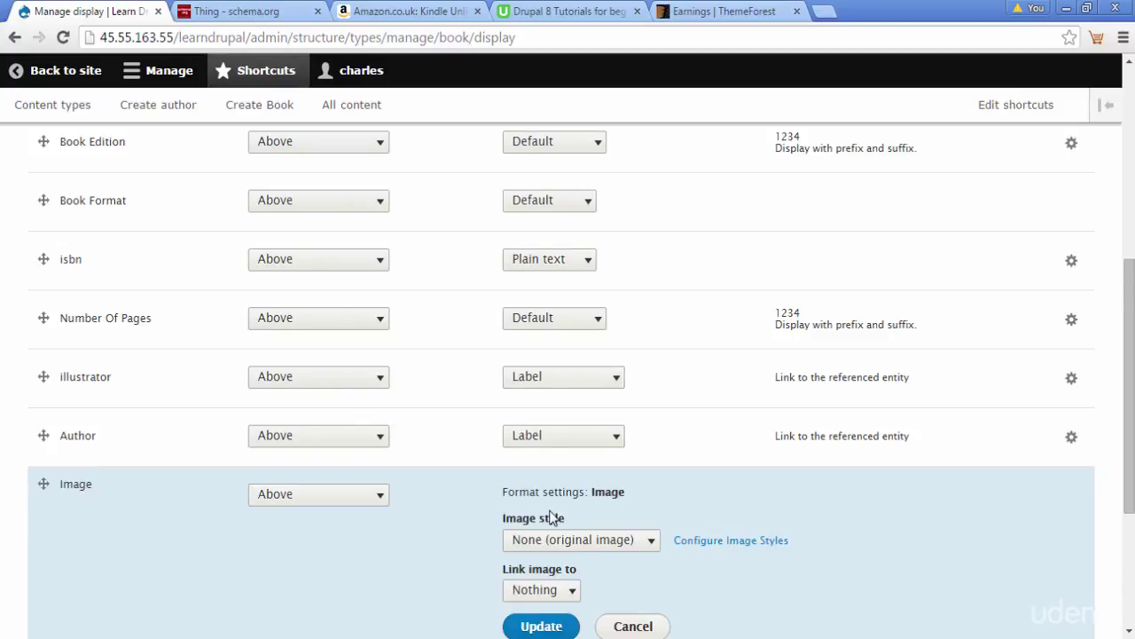
scroll(551, 517, "down", 1)
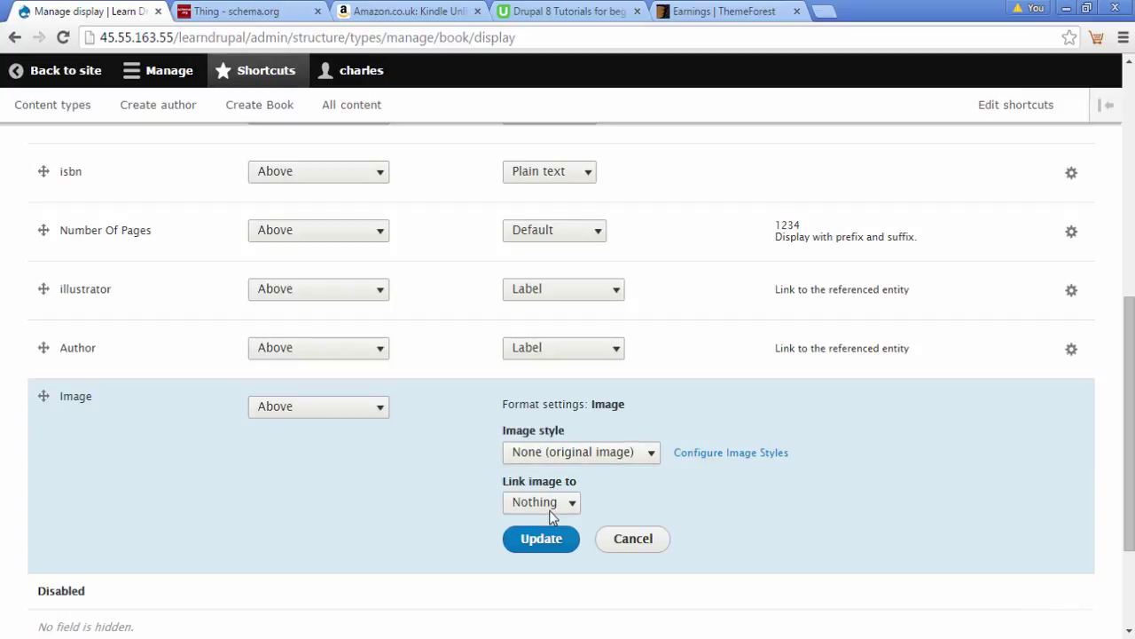
left_click(581, 453)
key("Down")
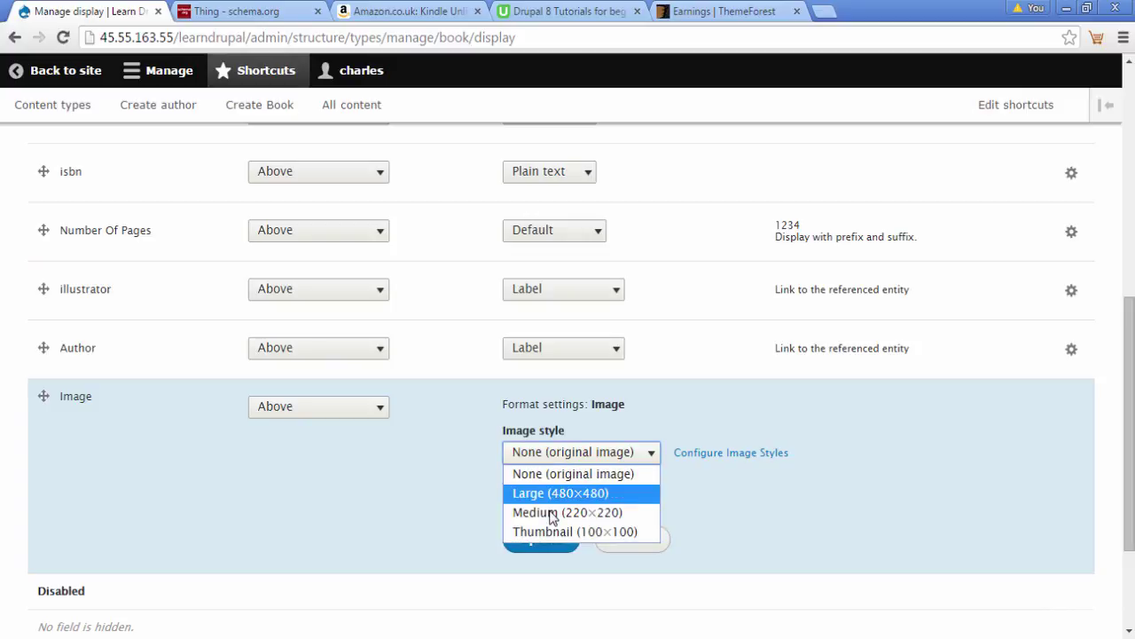
key("Return")
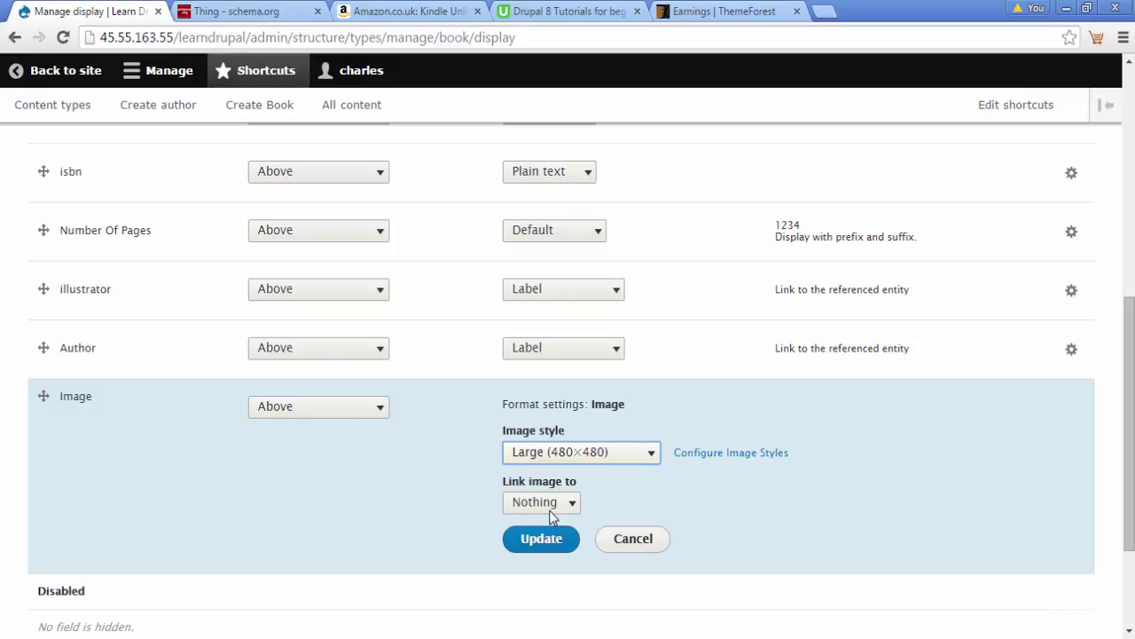
key("Return")
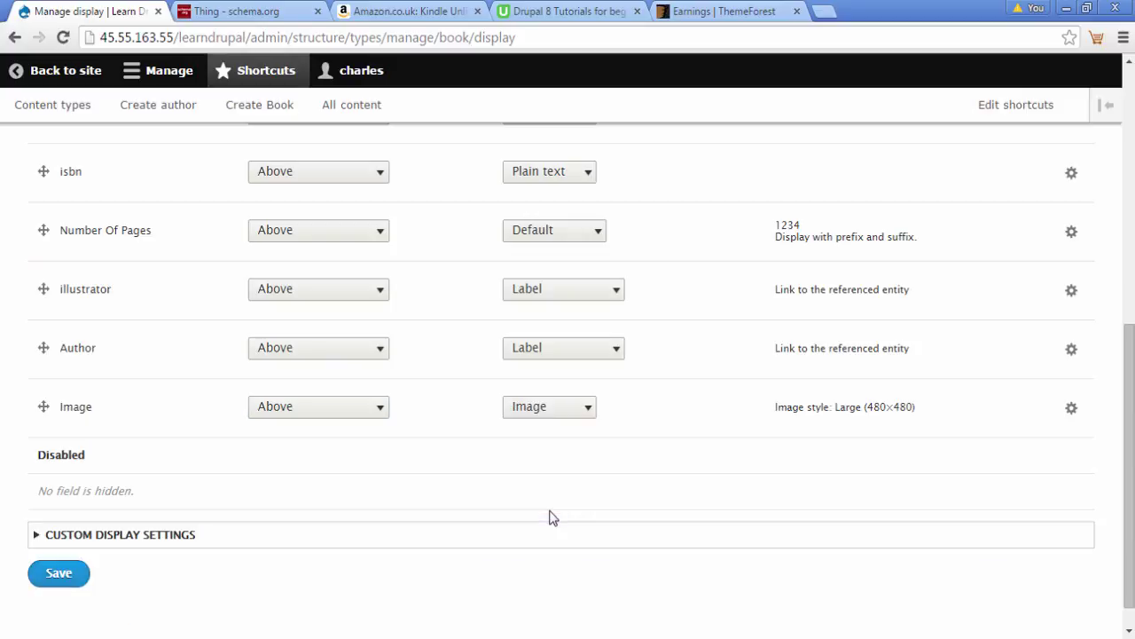
key("Return")
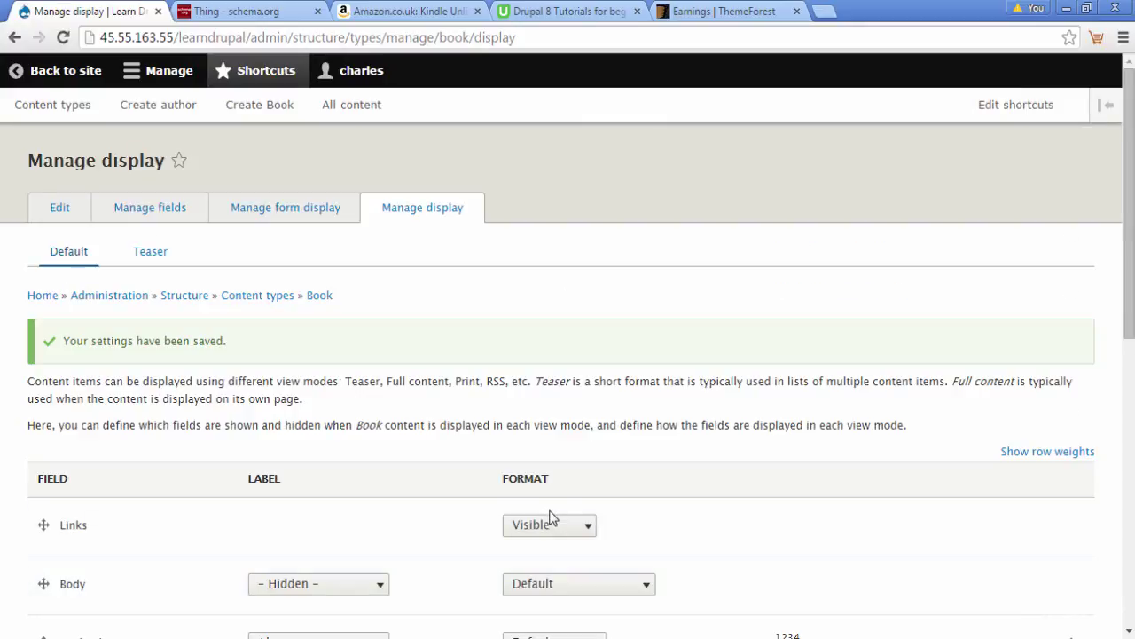
- Open the site's book page in a new browser tab and switch to it
right_click(63, 75)
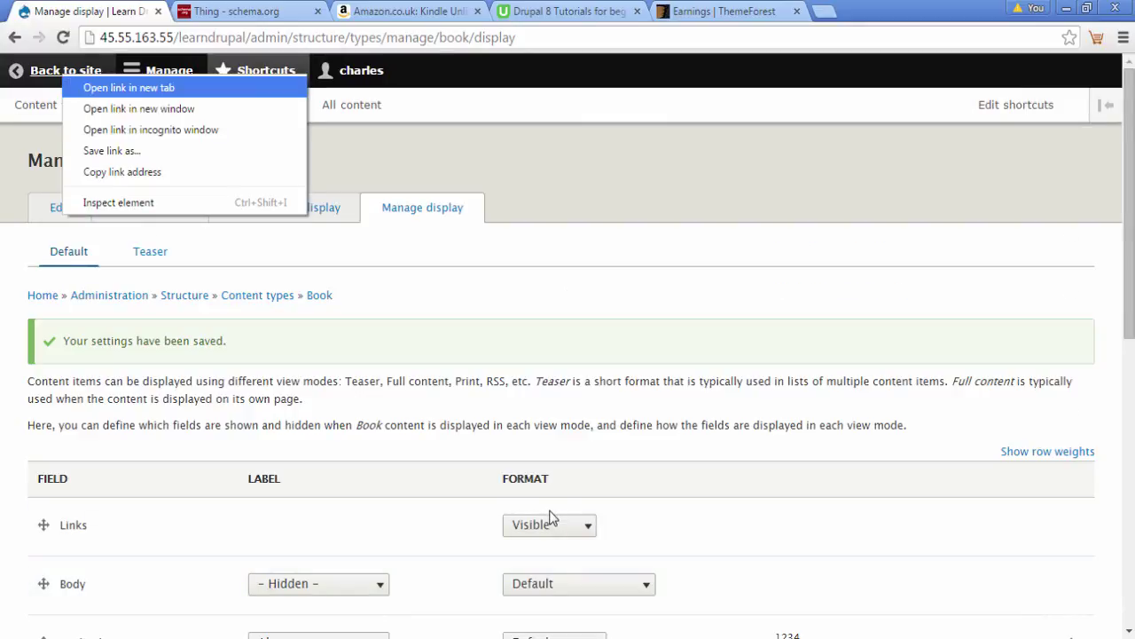
key("Return")
key("ctrl+Tab")
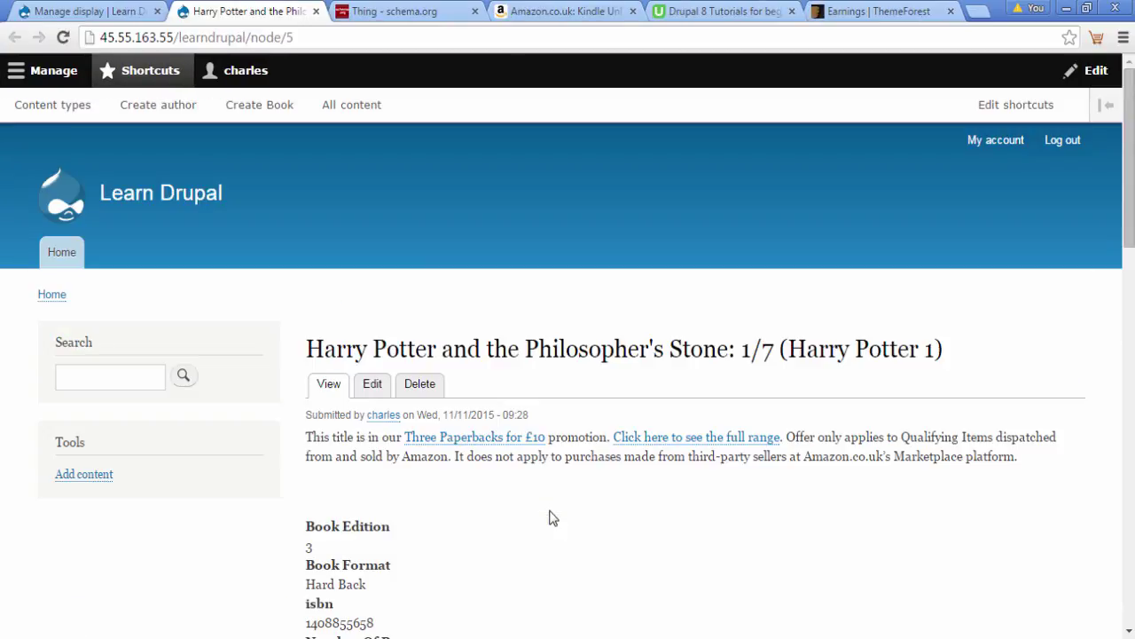
- Examine how the front and back cover images are displayed on the book page with the Large image style
scroll(552, 517, "down", 10)
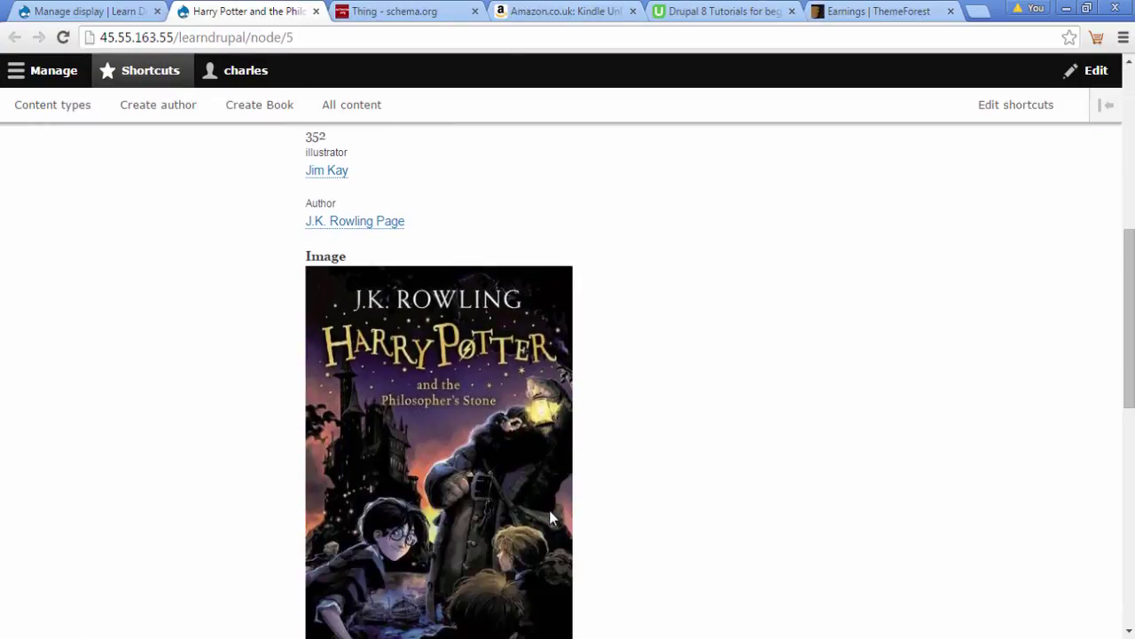
scroll(550, 517, "down", 2)
scroll(550, 517, "up", 3)
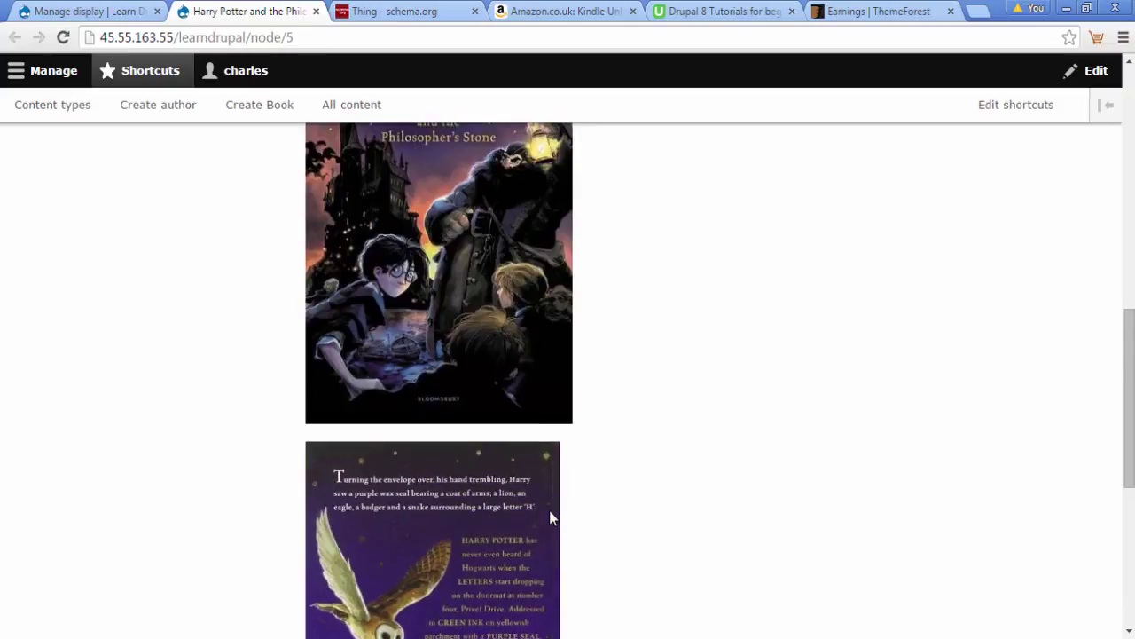
scroll(550, 517, "down", 4)
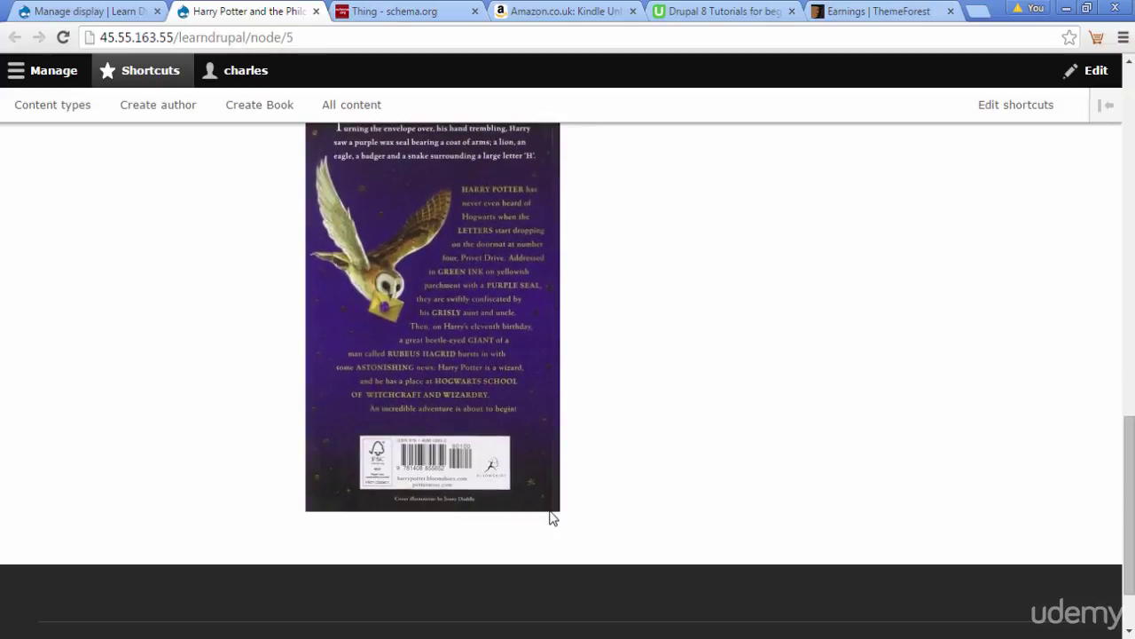
left_click_drag(1129, 506, 1130, 262)
scroll(1131, 262, "down", 4)
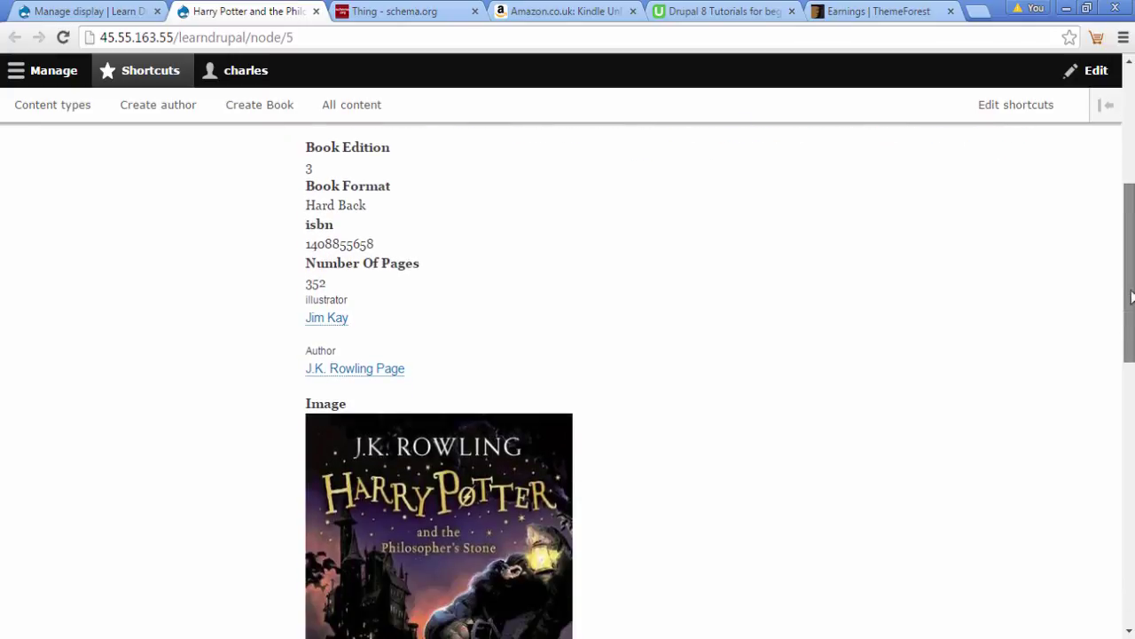
scroll(1131, 295, "down", 4)
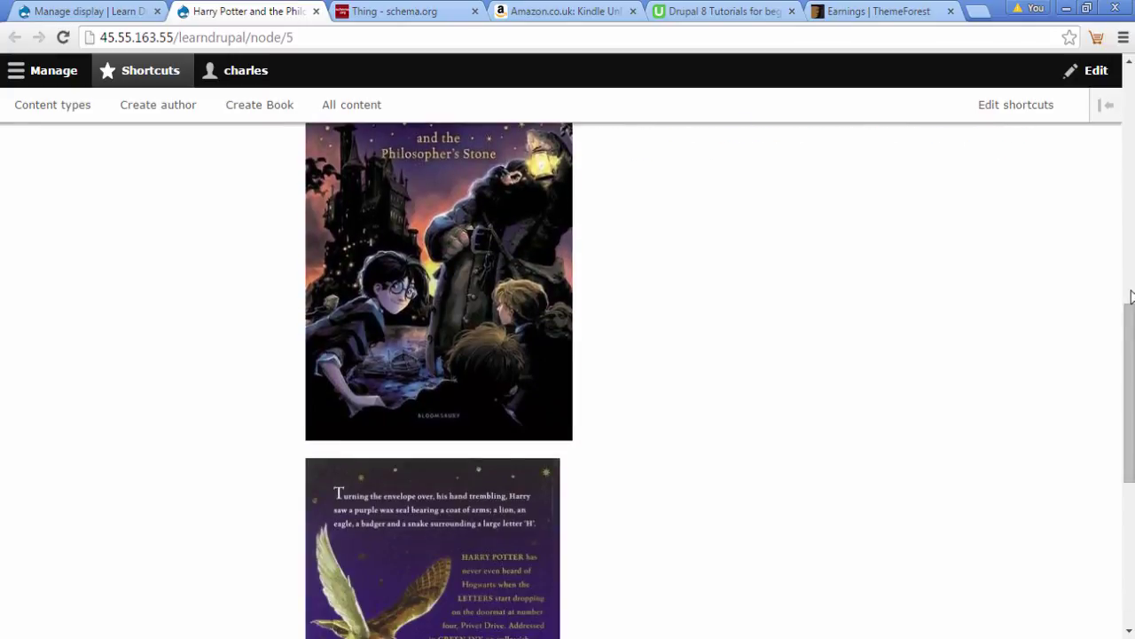
scroll(1131, 296, "up", 3)
scroll(1131, 295, "down", 6)
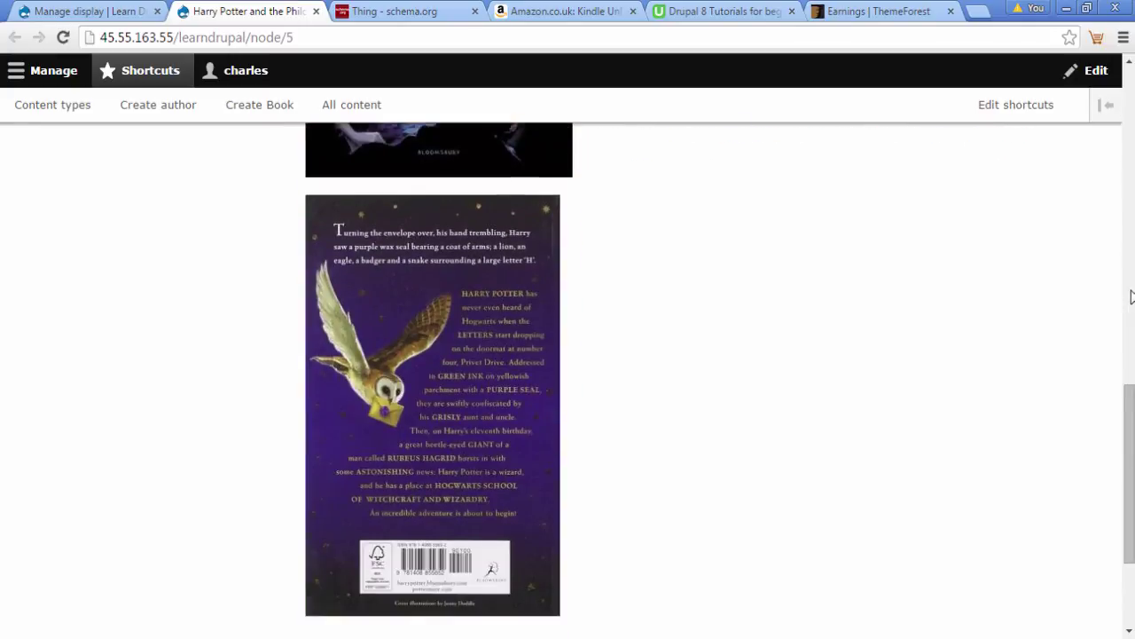
scroll(1131, 296, "up", 3)
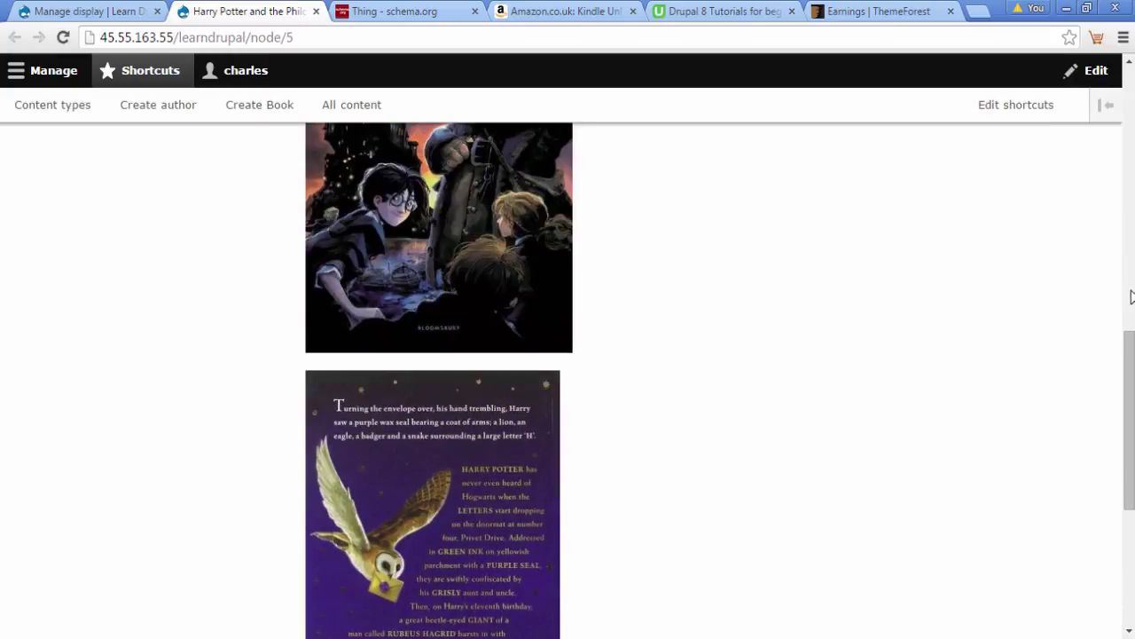
scroll(1131, 296, "up", 2)
scroll(1131, 295, "up", 2)
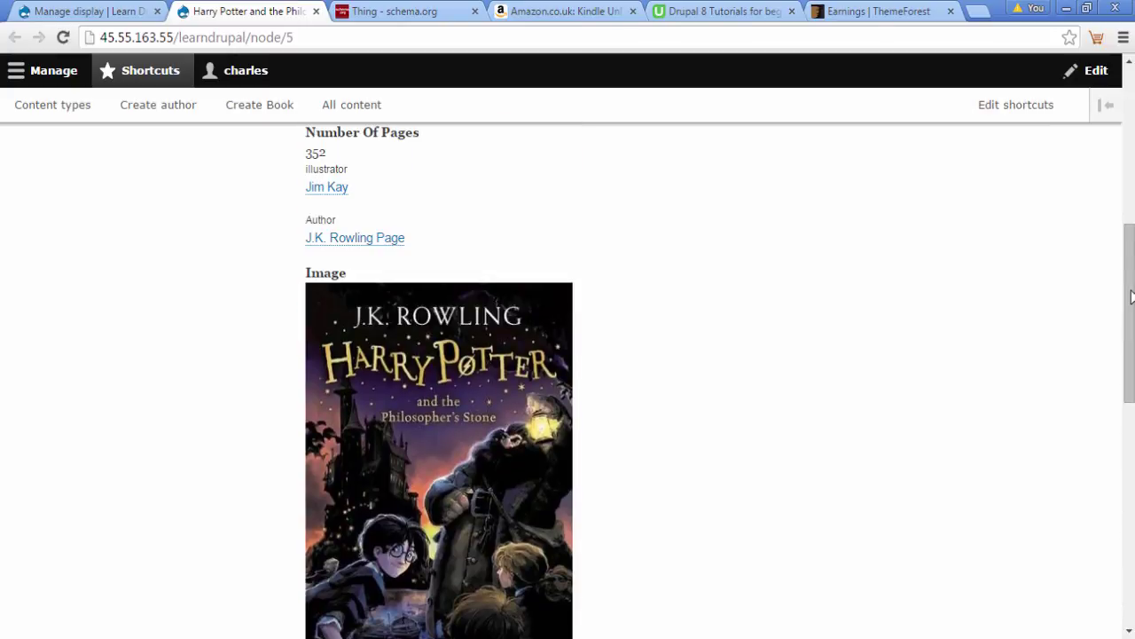
scroll(1131, 296, "down", 3)
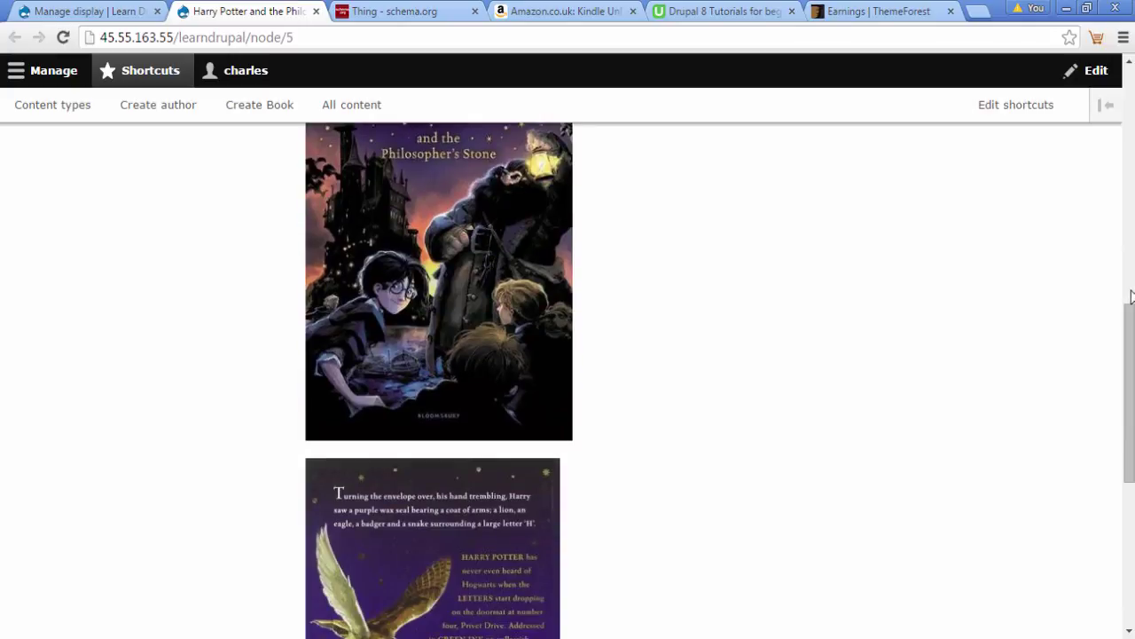
scroll(1131, 296, "up", 2)
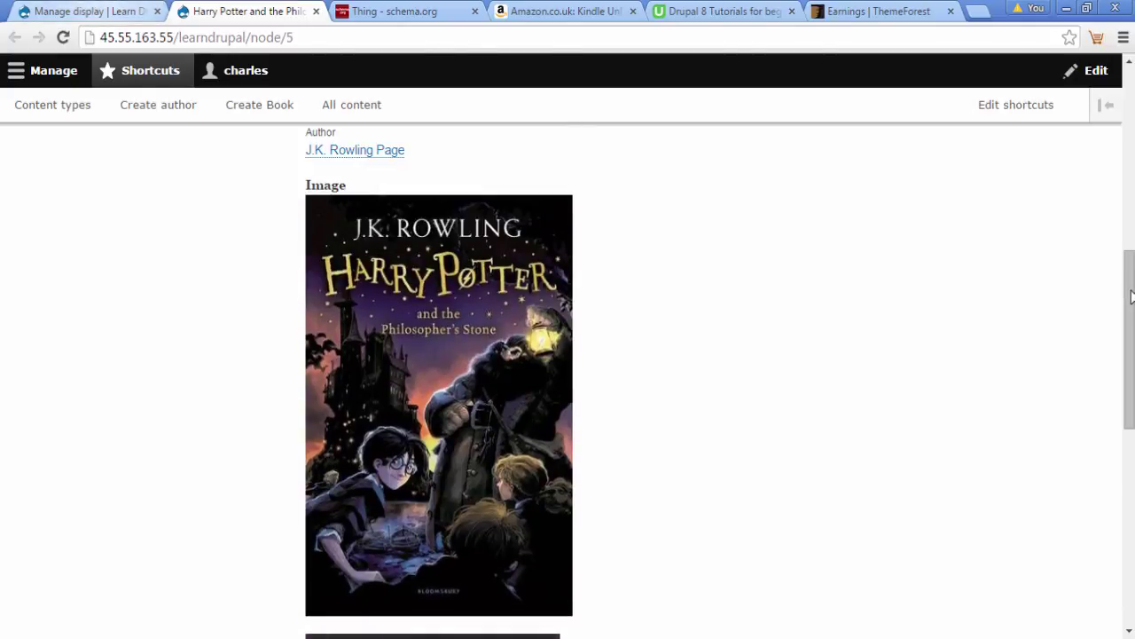
- Return to the Book display settings, open the Image field's format settings and go to the image style configuration
key("ctrl+Page_Up")
scroll(1130, 295, "down", 7)
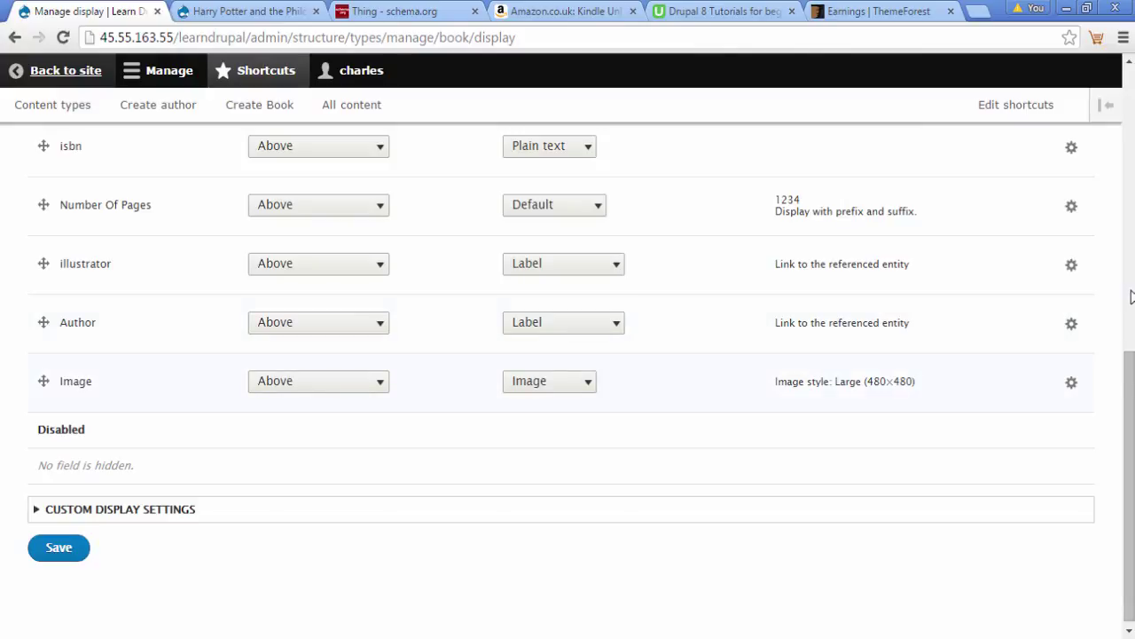
left_click(1071, 382)
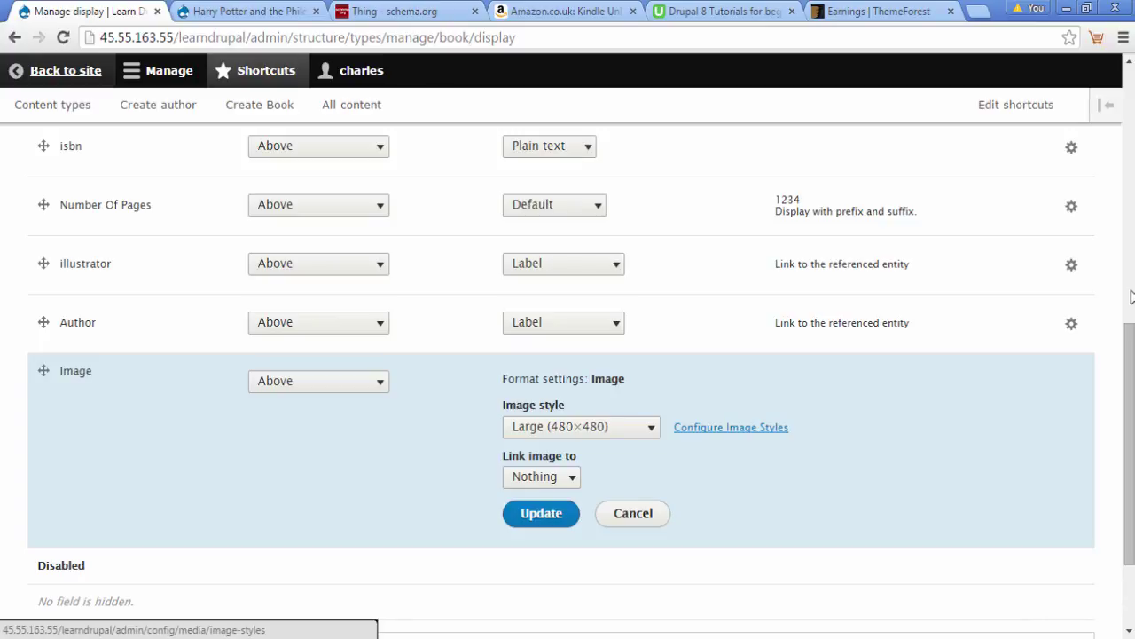
left_click(731, 427)
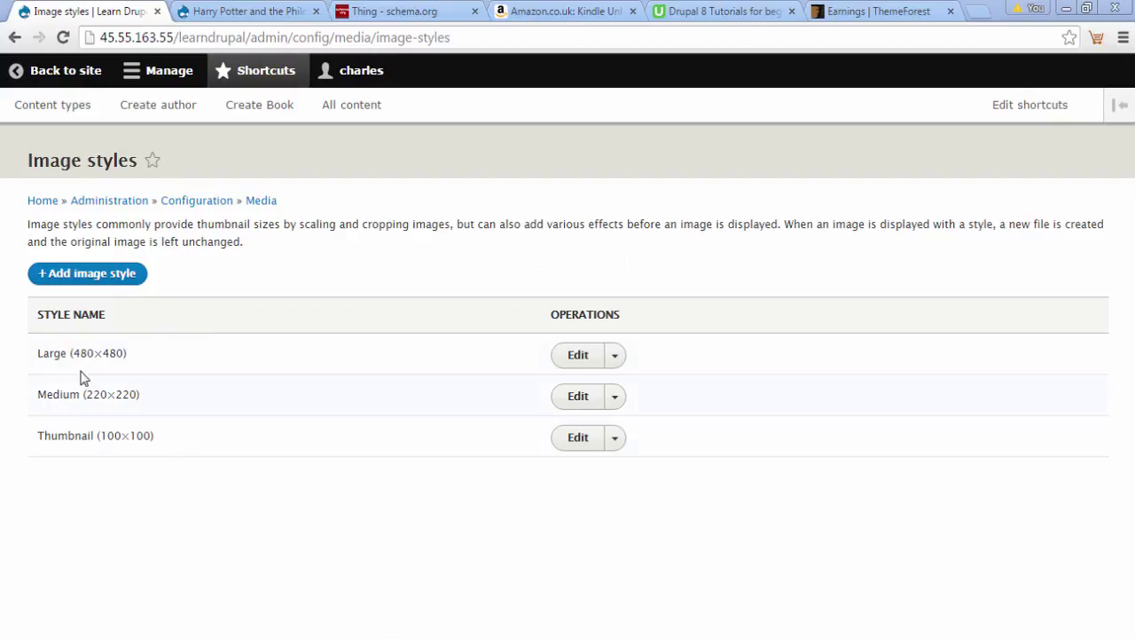
- Examine the dimensions listed for the Large, Medium and Thumbnail image styles
left_click_drag(81, 356, 121, 357)
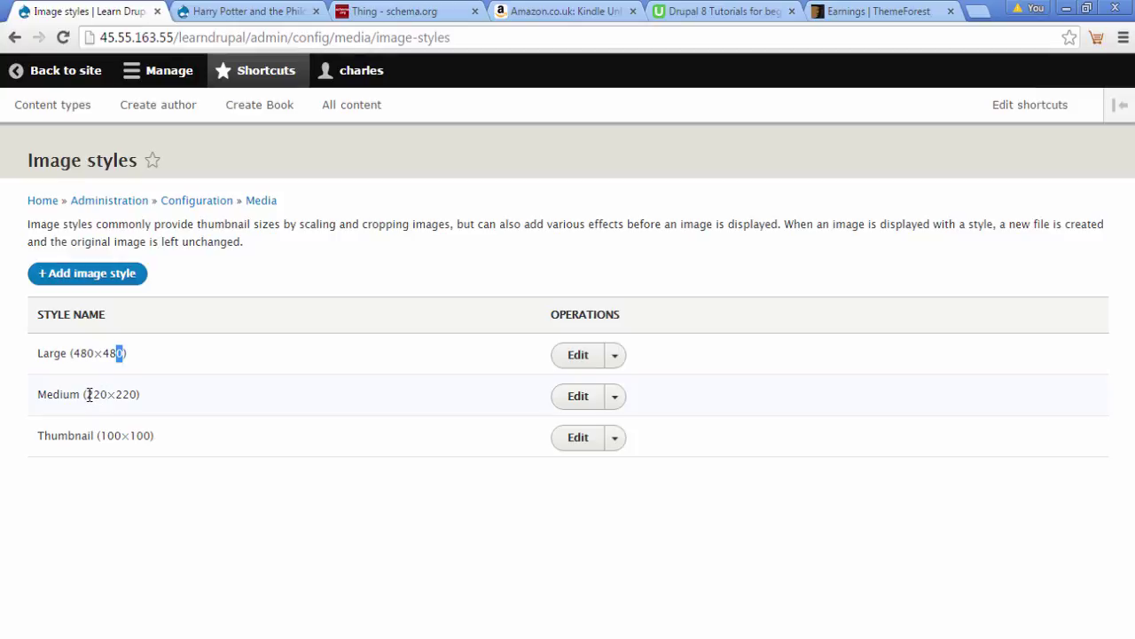
left_click(89, 394)
left_click_drag(83, 394, 137, 393)
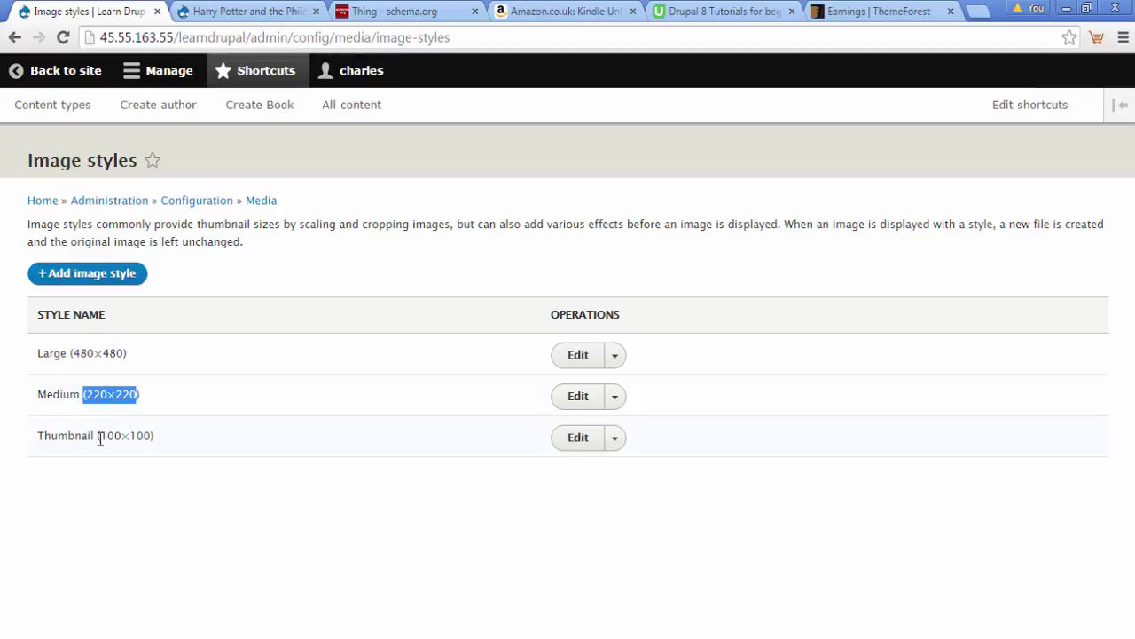
left_click_drag(97, 435, 155, 435)
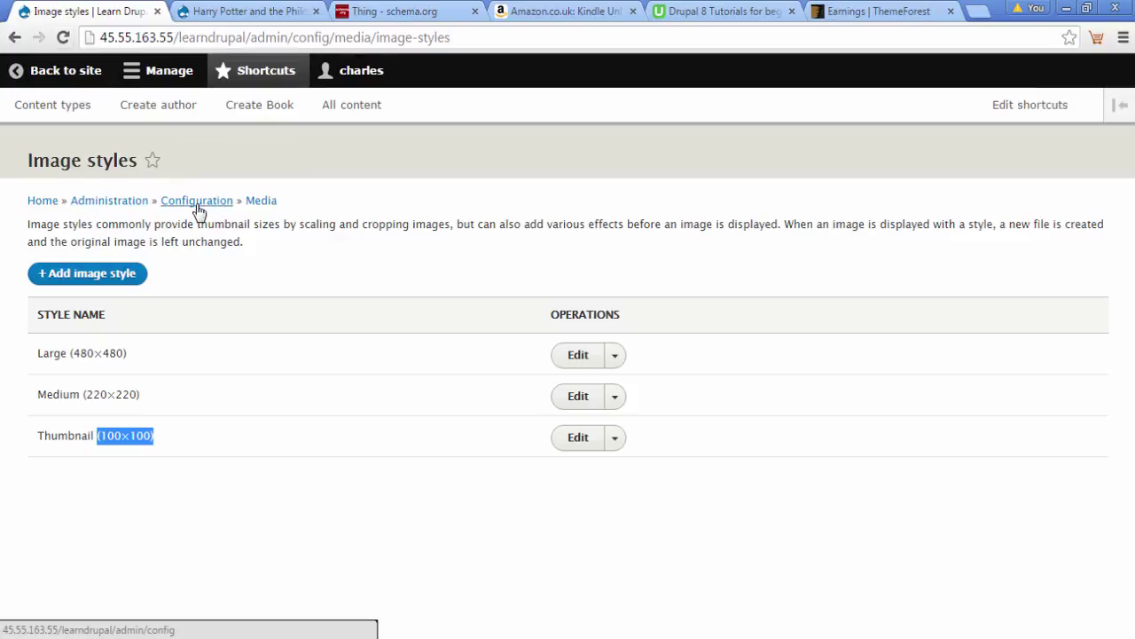
- Reach the image styles list through the Media section of the site configuration
left_click(142, 73)
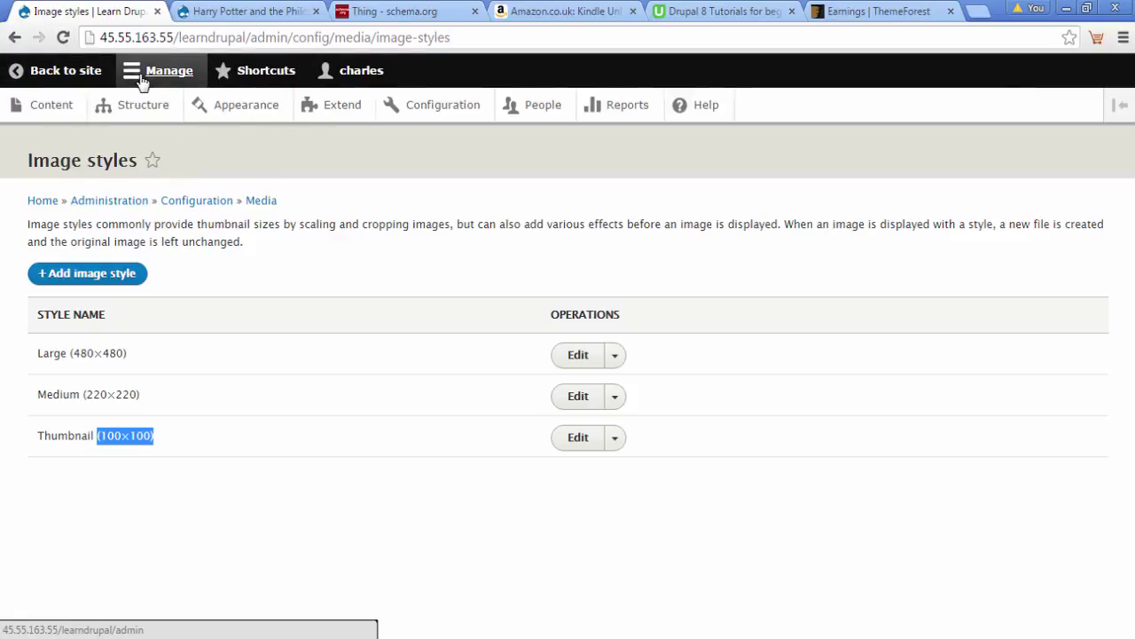
left_click(431, 112)
scroll(223, 314, "down", 5)
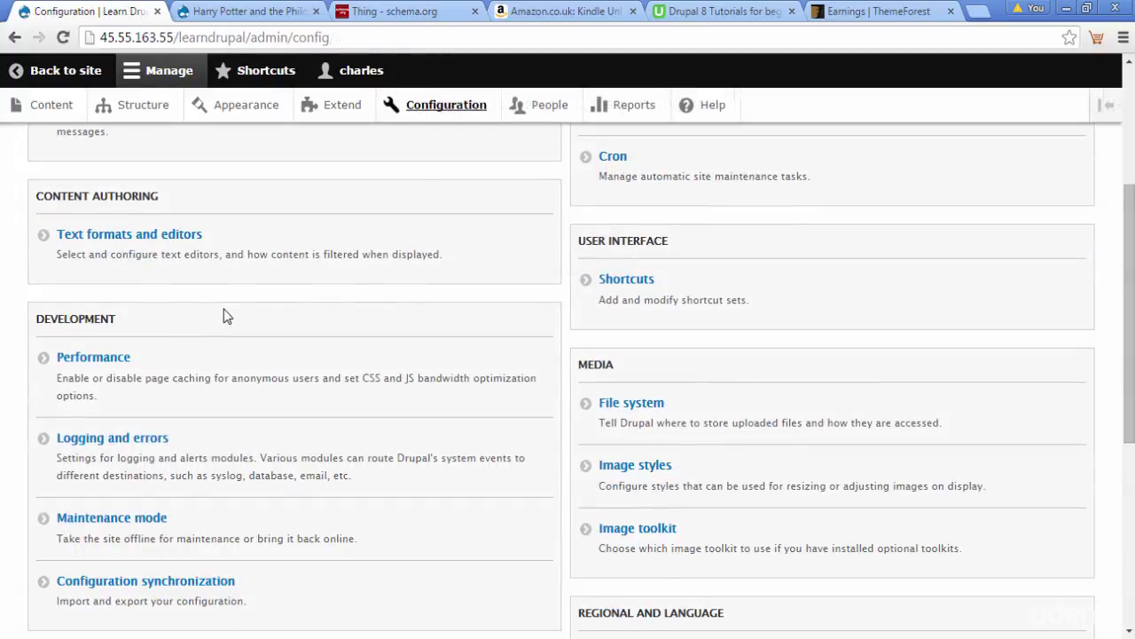
scroll(645, 247, "up", 1)
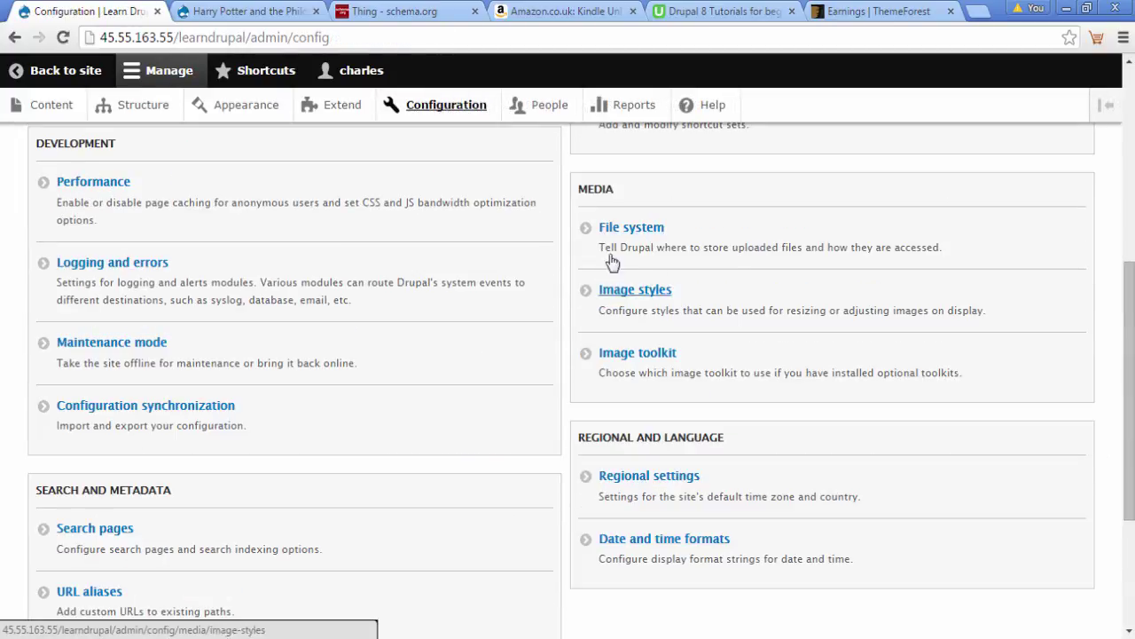
left_click(641, 295)
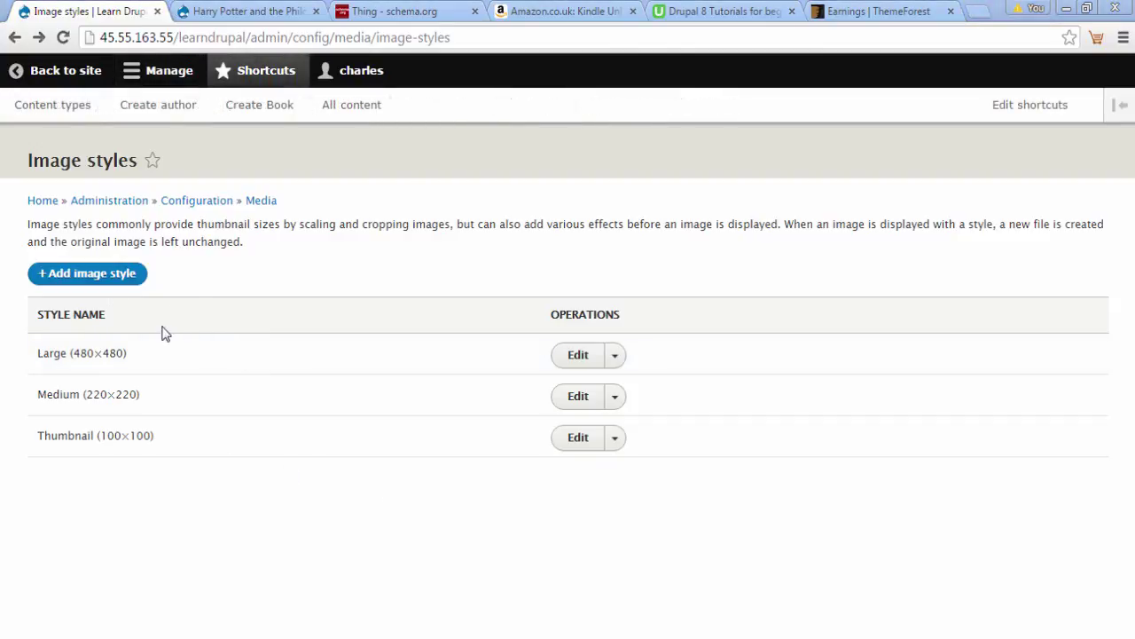
- Compare the cover image on the book page with the dimensions of the Large image style
left_click(226, 10)
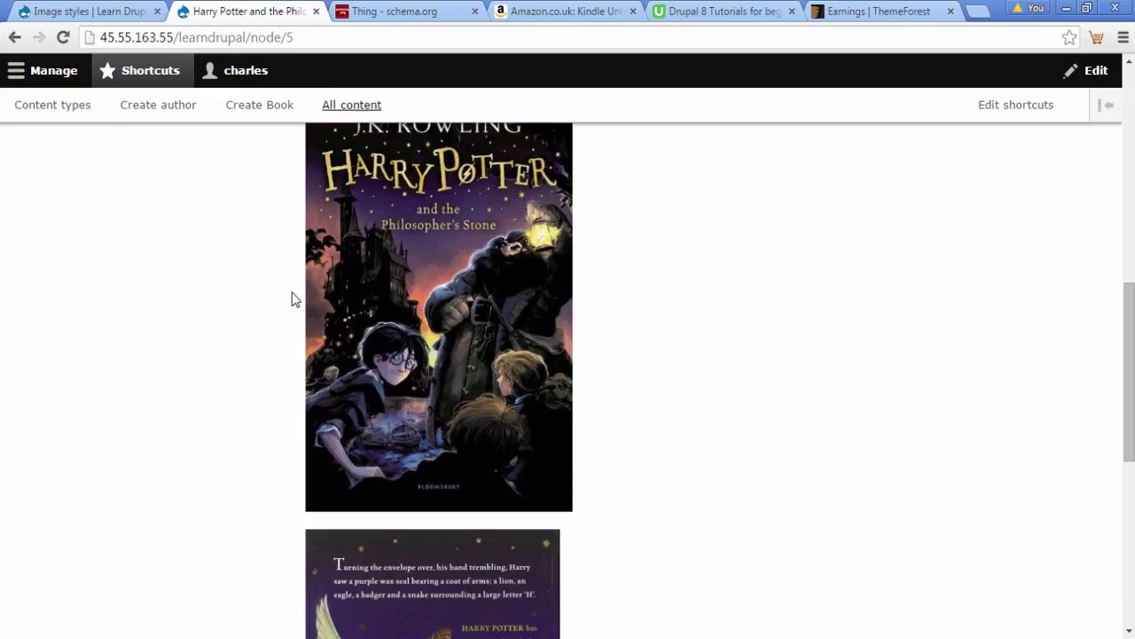
left_click(71, 10)
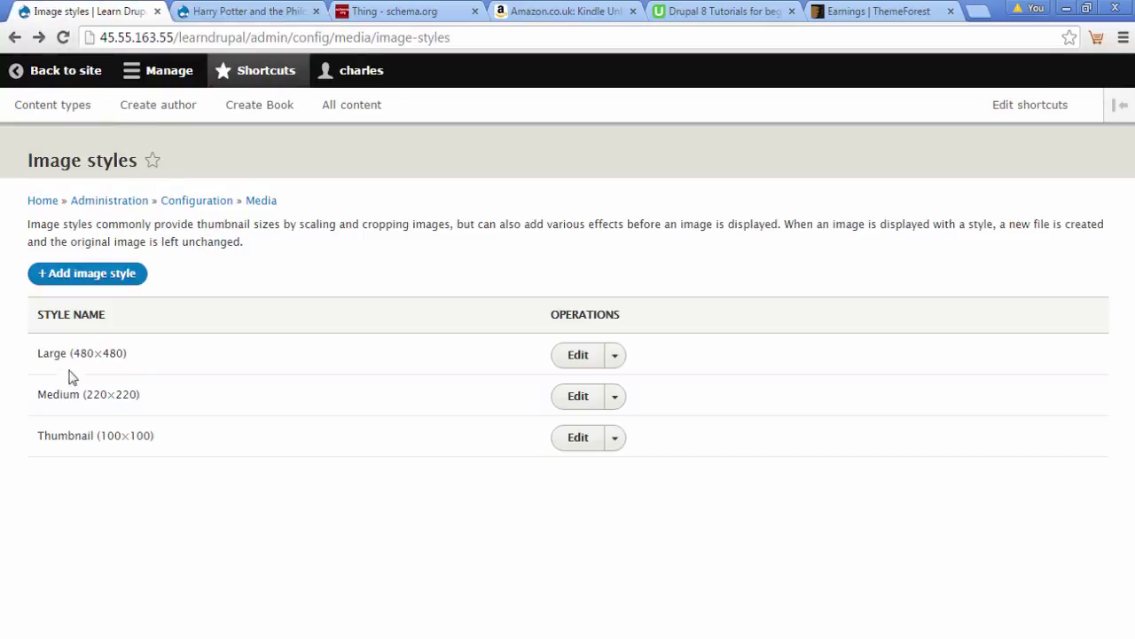
left_click_drag(95, 355, 124, 355)
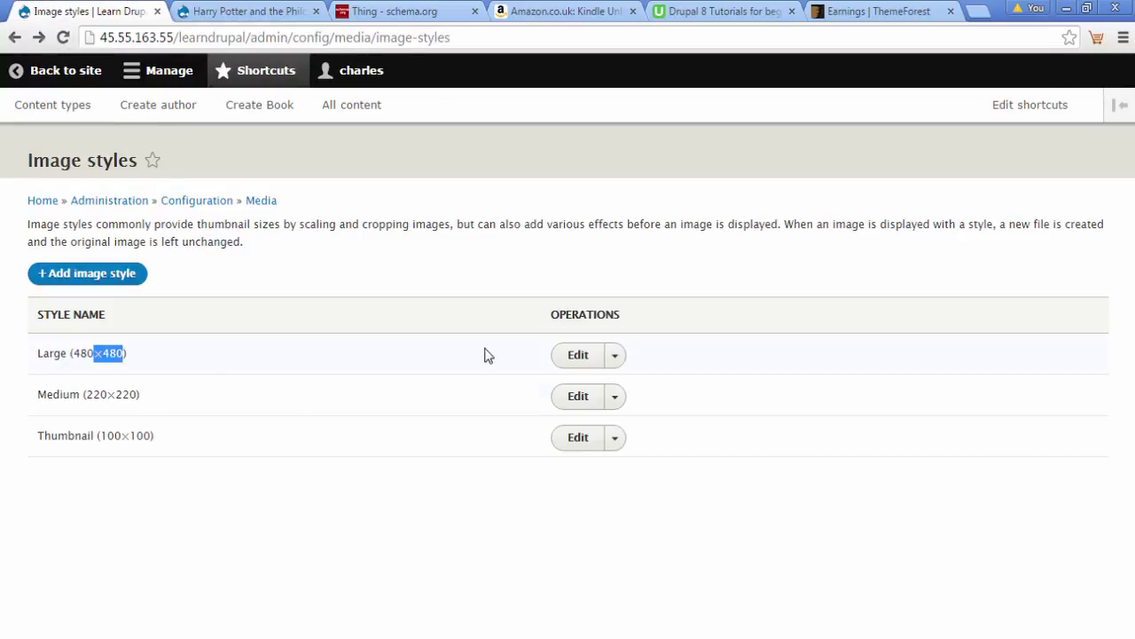
- Open the Large (480×480) image style for editing and check its Scale effect against the book page's covers
left_click(579, 356)
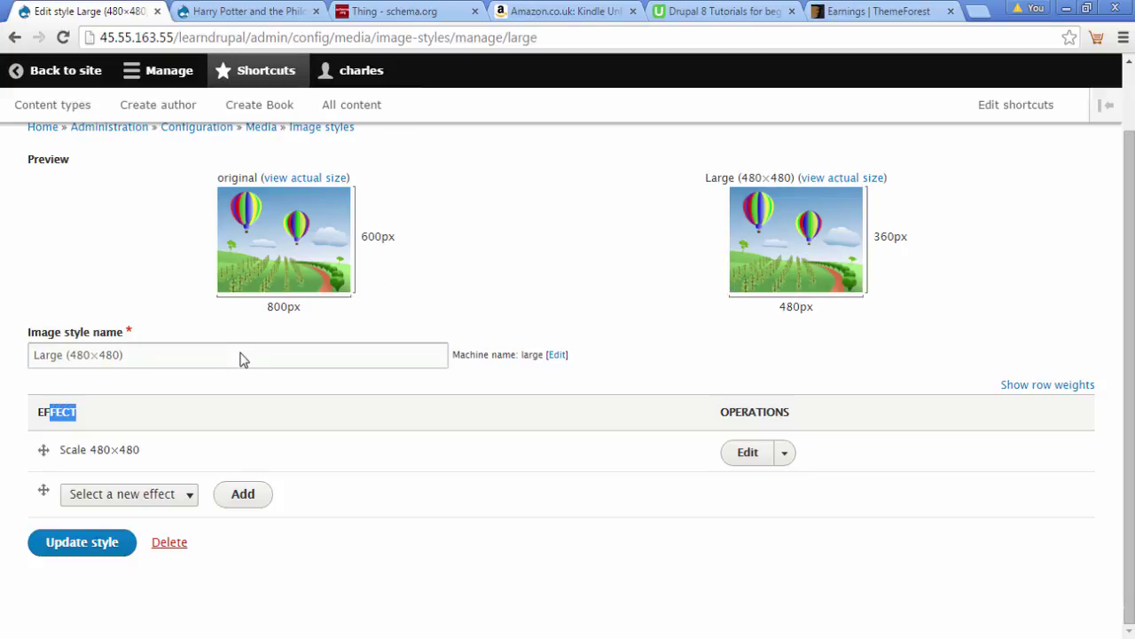
left_click_drag(60, 449, 140, 450)
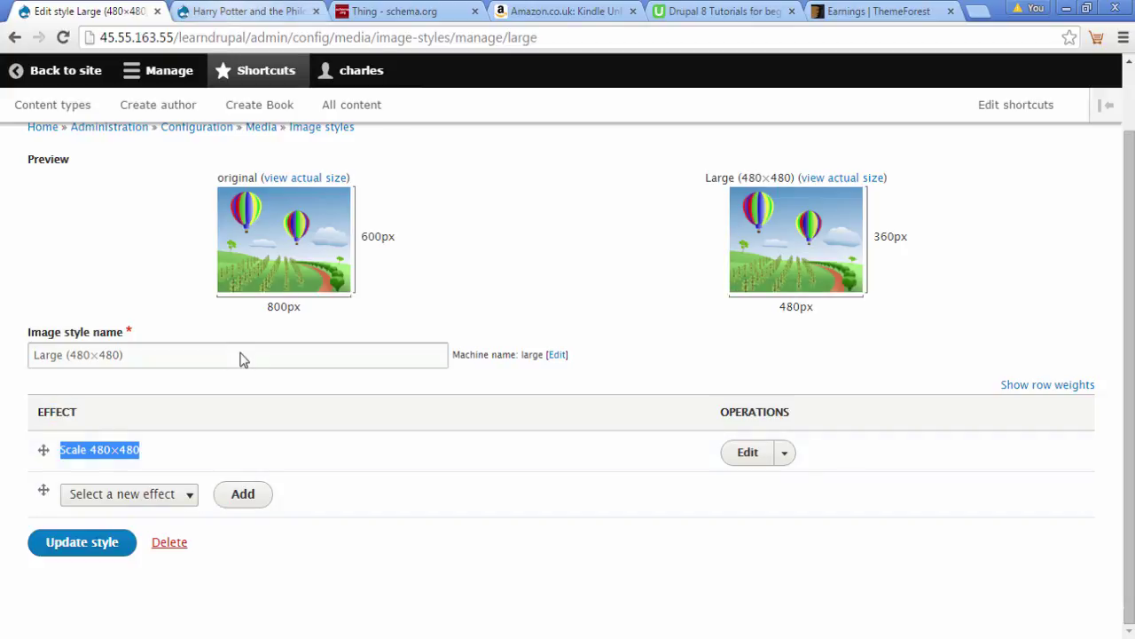
left_click(249, 11)
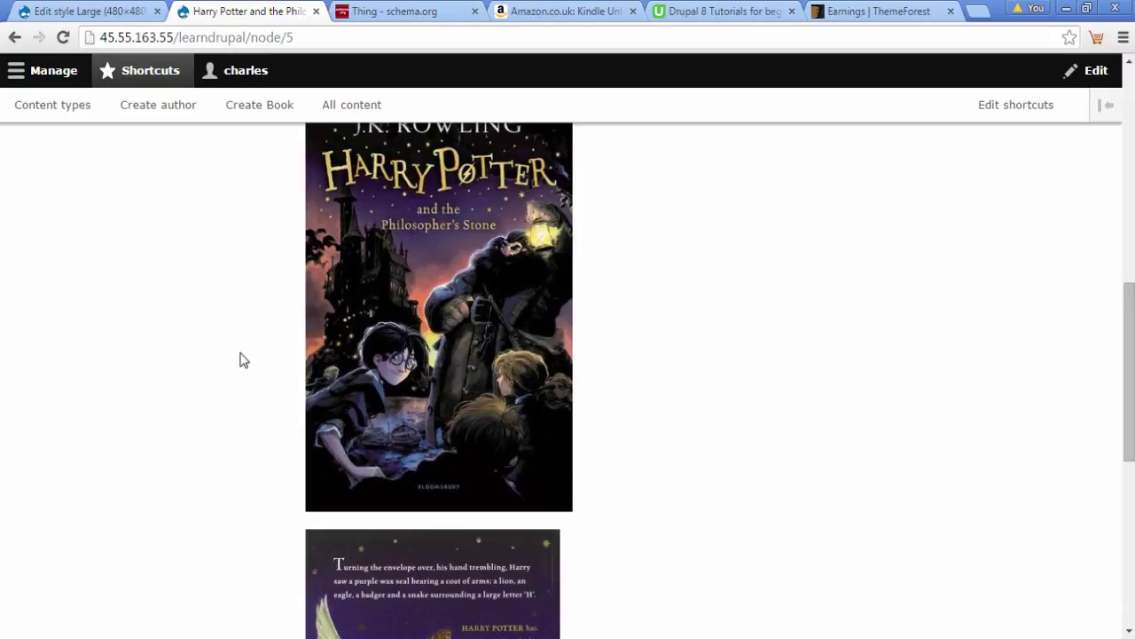
key("ctrl+shift+Tab")
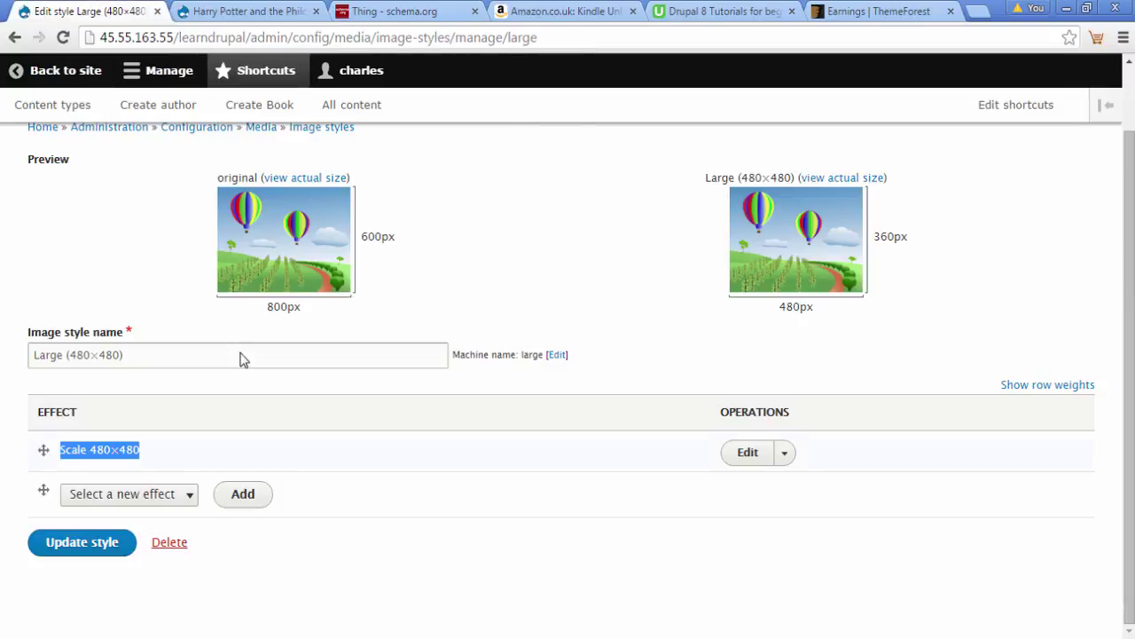
- Review the available effects for the Large image style and start adding a Crop effect
left_click(129, 494)
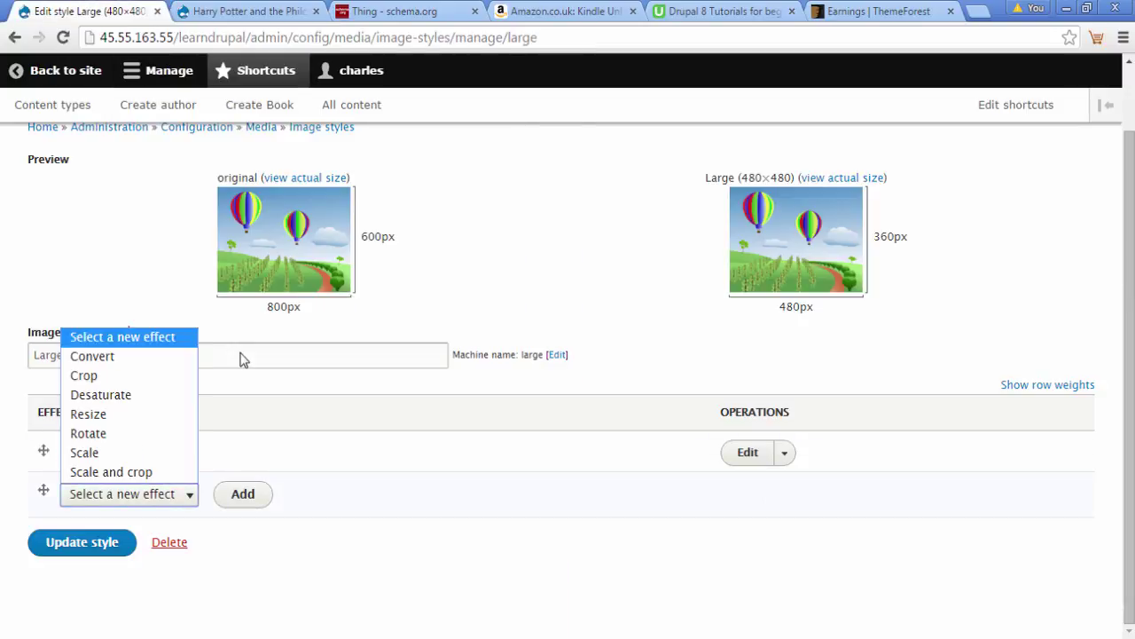
key("Down")
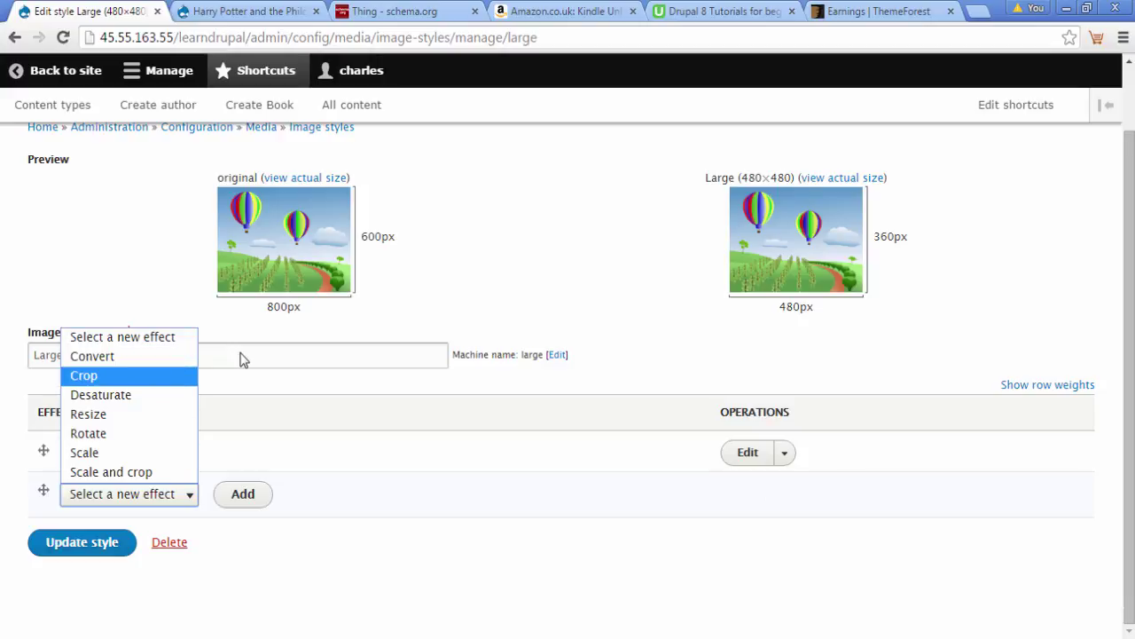
key("Down")
key("Down")
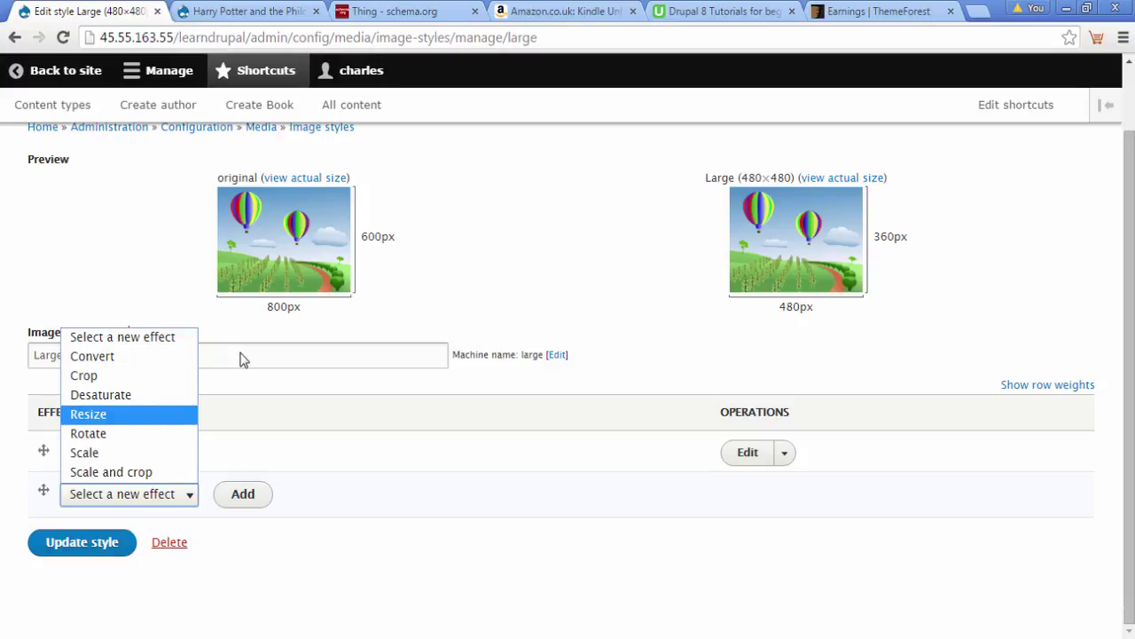
key("Down")
key("Down")
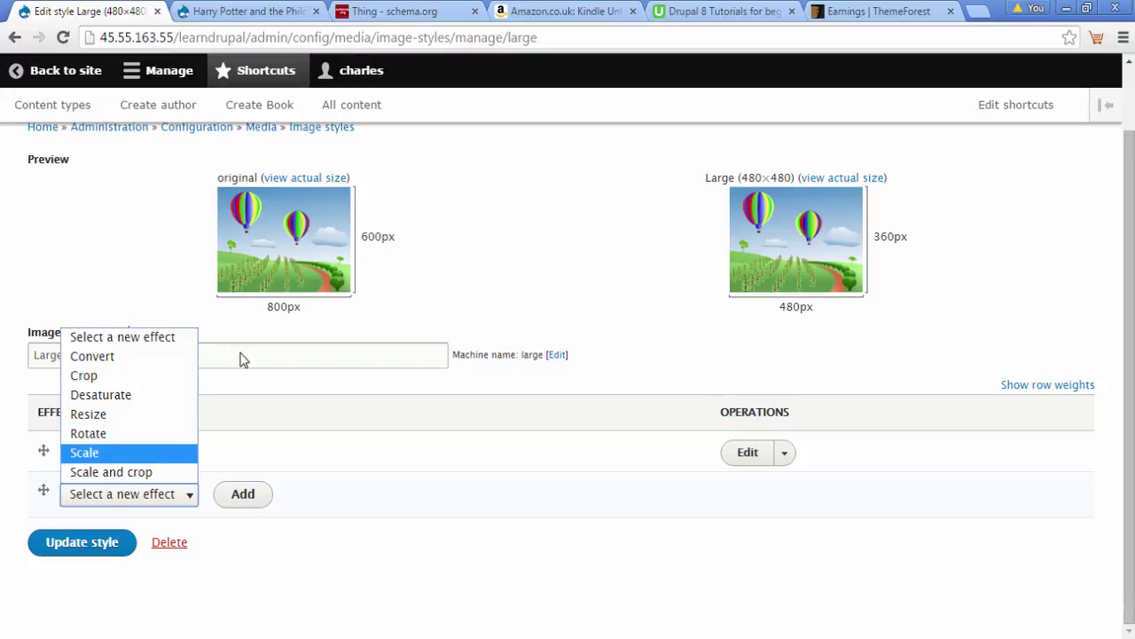
key("Down")
key("Up")
key("Up")
key("Up")
key("Up")
key("Up")
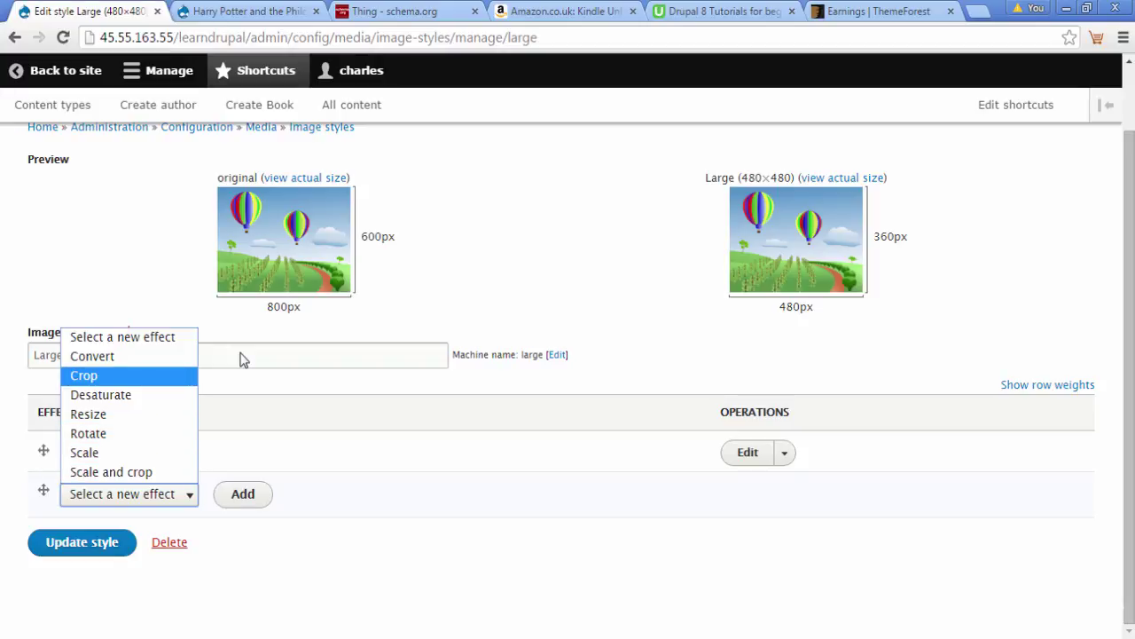
key("Return")
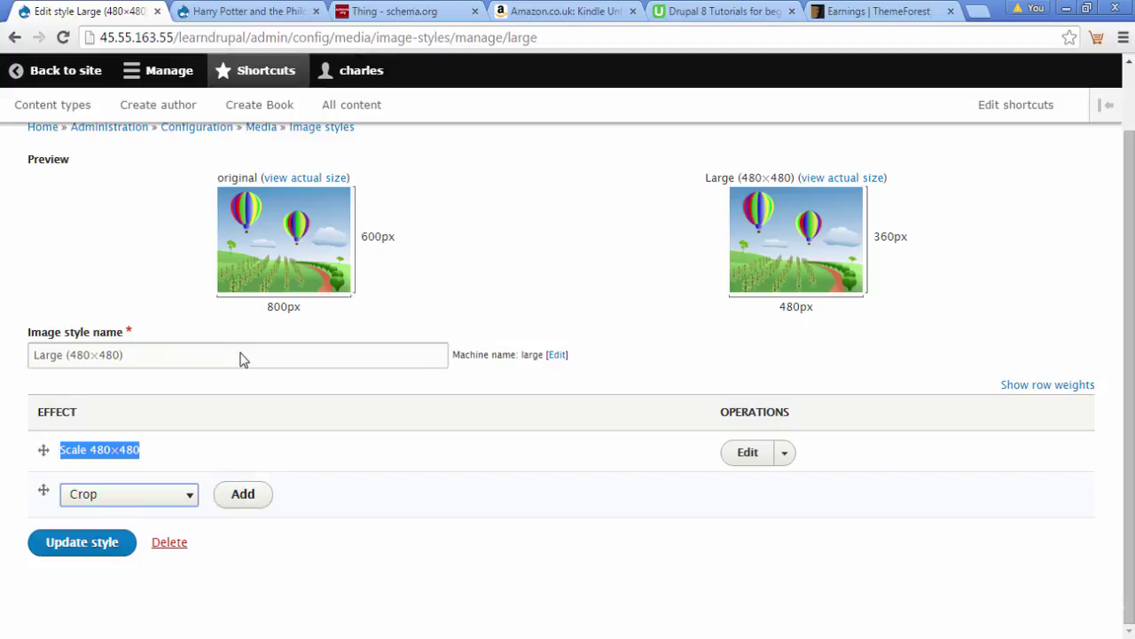
key("Tab")
key("Return")
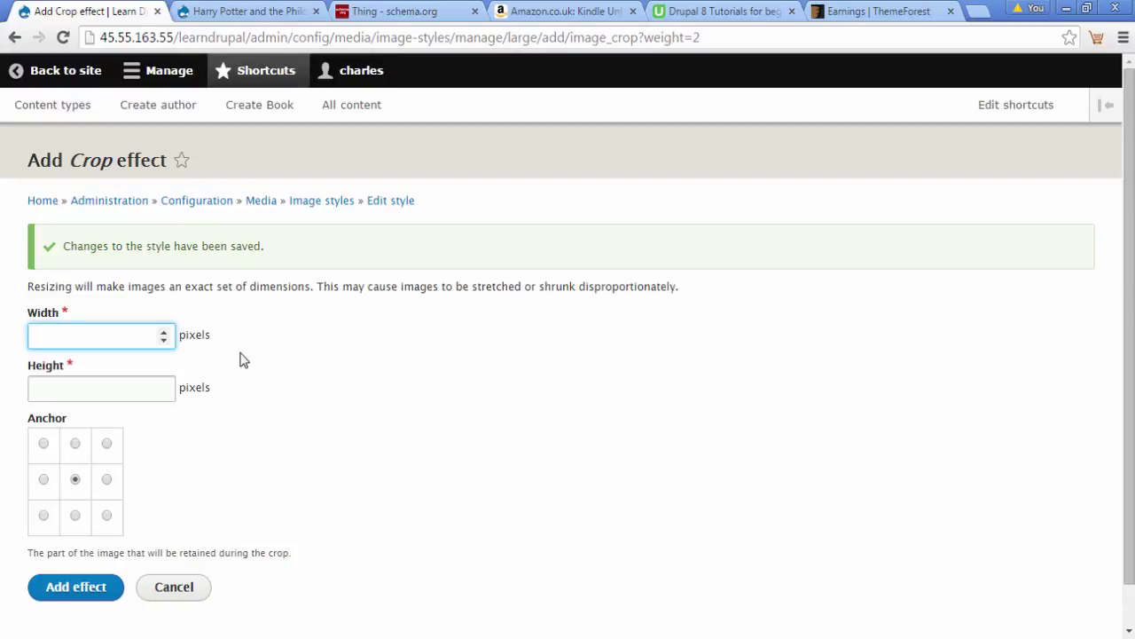
- Set the Crop effect to 480 pixels wide and 480 pixels high, add it, and save the Large style
type("480")
key("Tab")
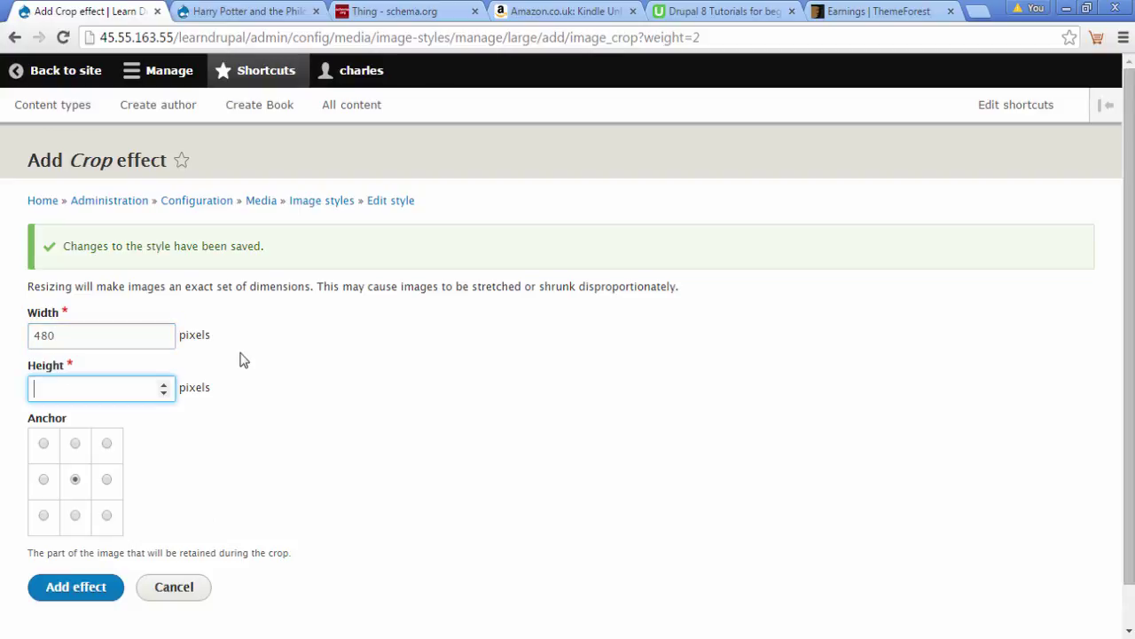
type("480")
scroll(244, 359, "down", 1)
key("Tab")
key("Tab")
key("Return")
scroll(244, 359, "down", 2)
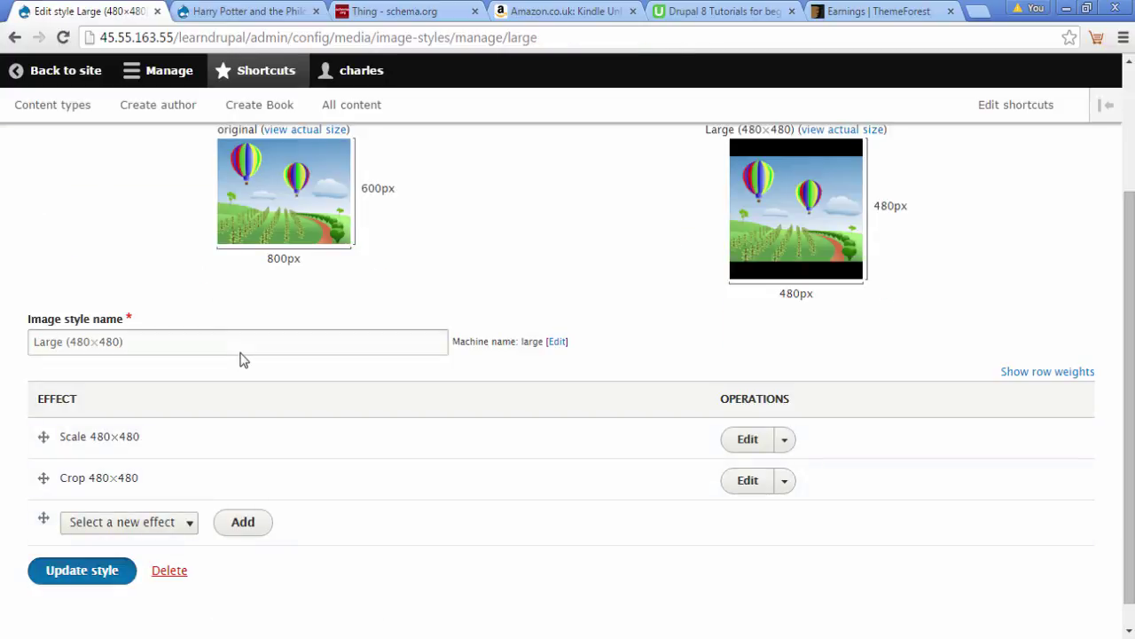
key("Return")
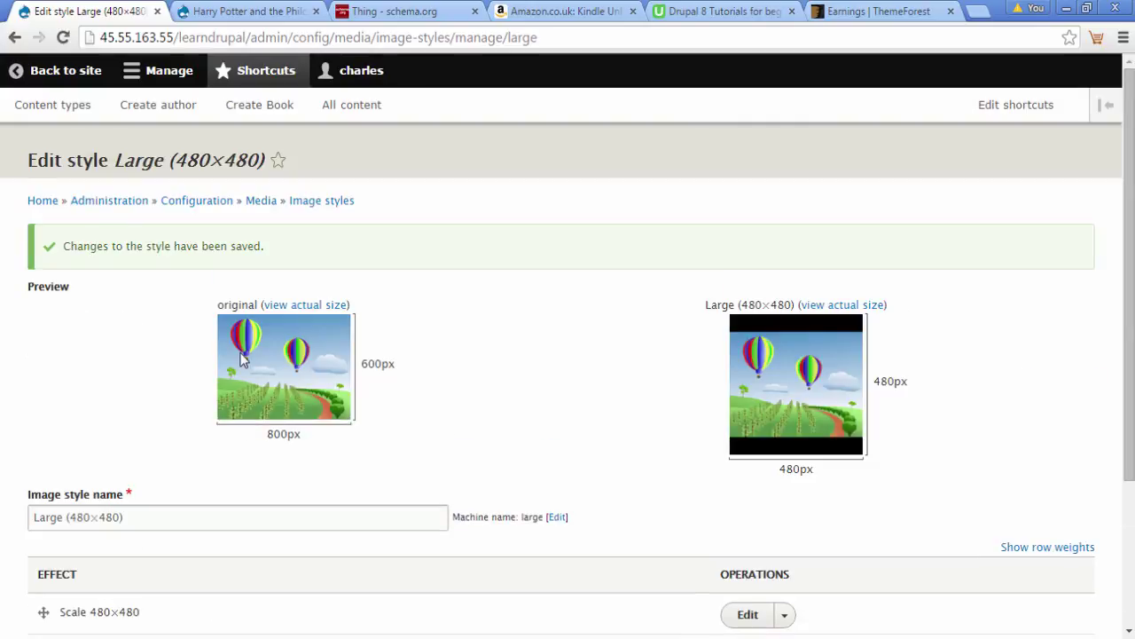
left_click_drag(110, 246, 265, 246)
- Reload the book page and examine how the front and back covers look with the Crop effect
key("ctrl+Tab")
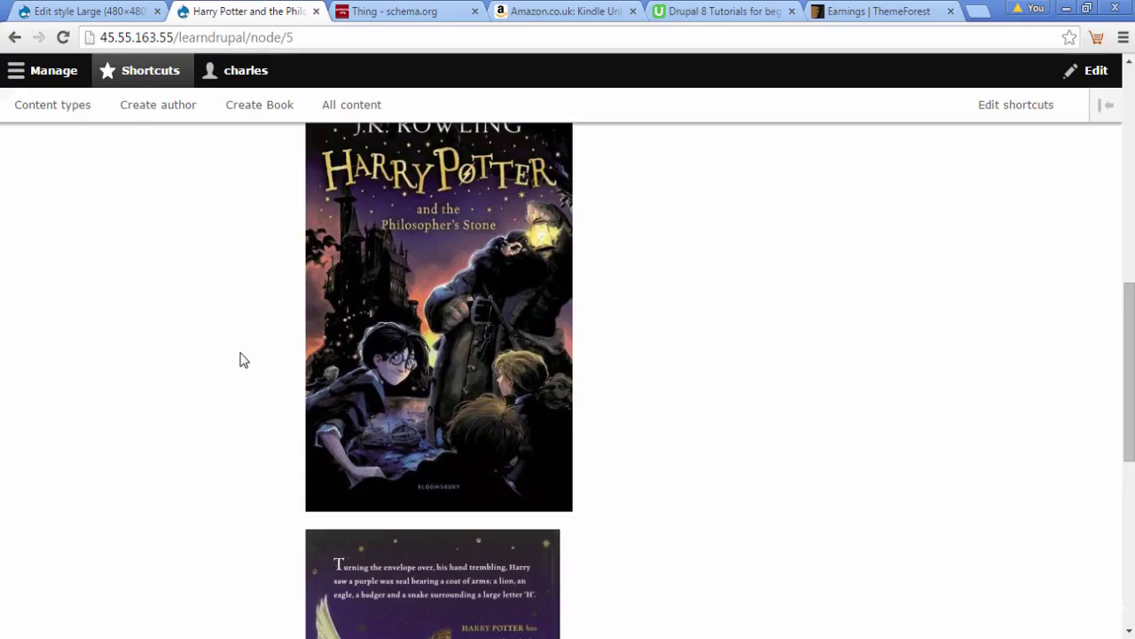
key("F5")
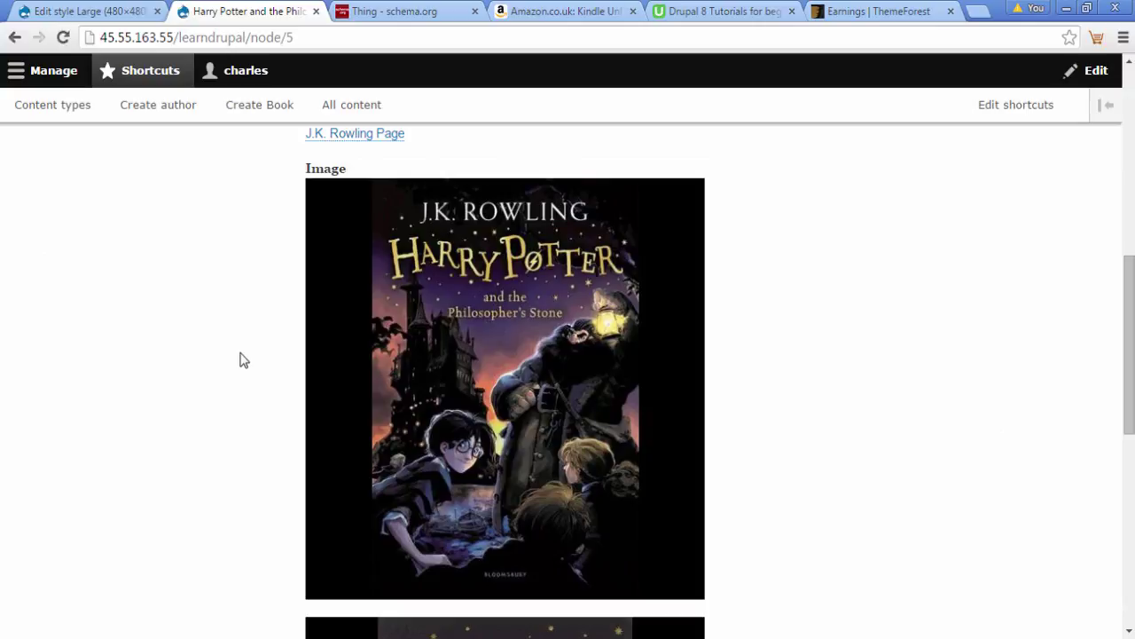
scroll(244, 359, "down", 5)
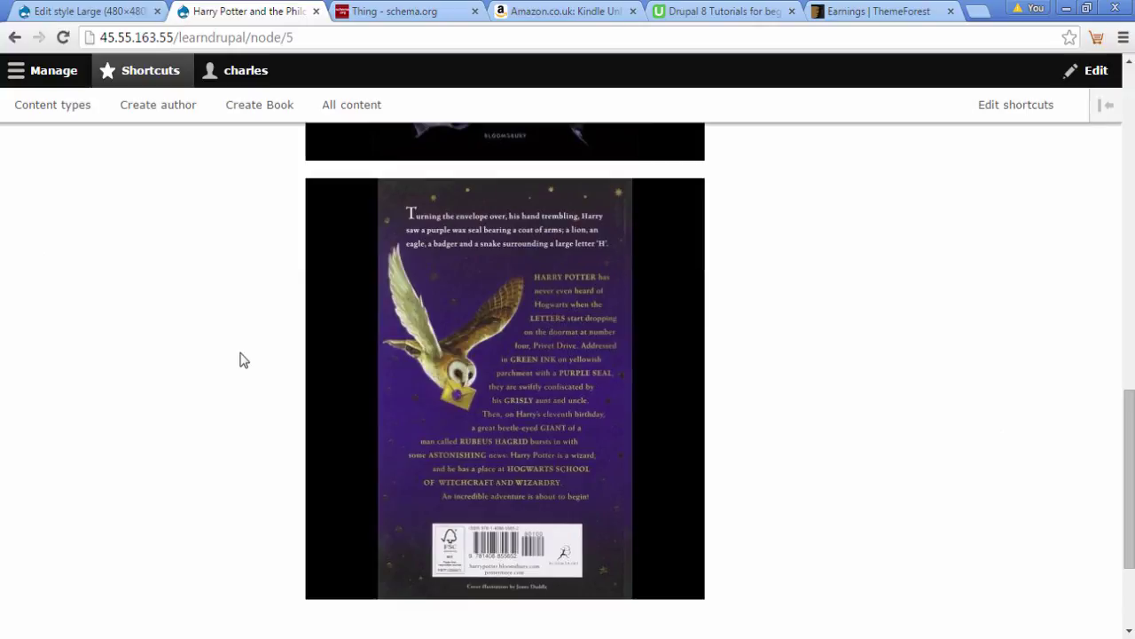
scroll(243, 359, "up", 3)
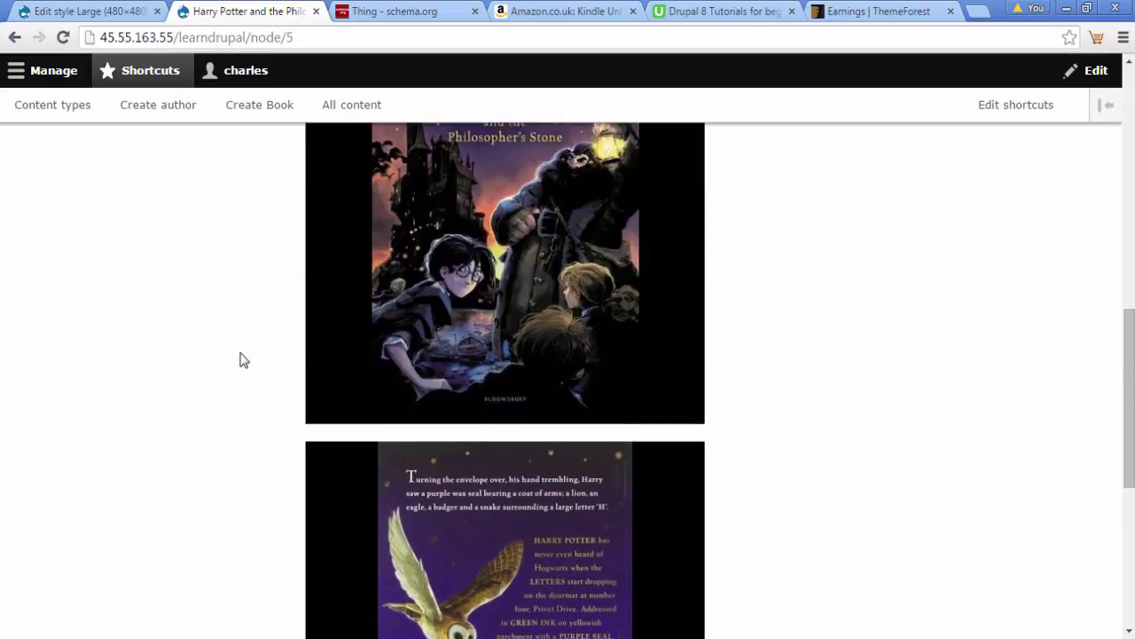
scroll(244, 359, "up", 1)
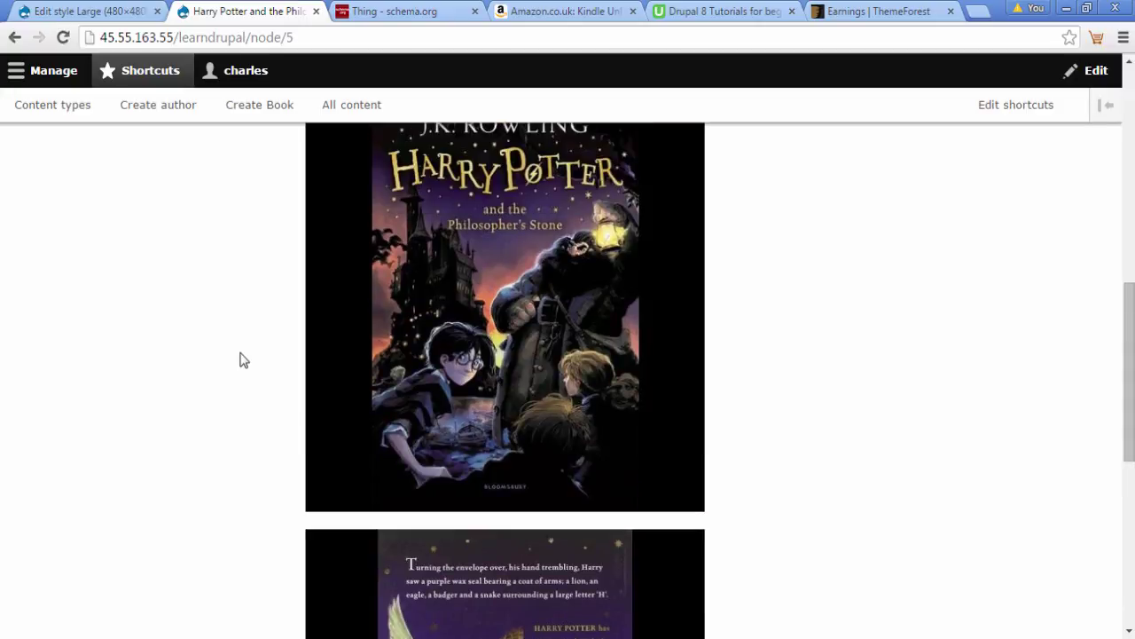
- Change the Large style's Crop effect to 300 pixels wide and save the style
key("ctrl+shift+Tab")
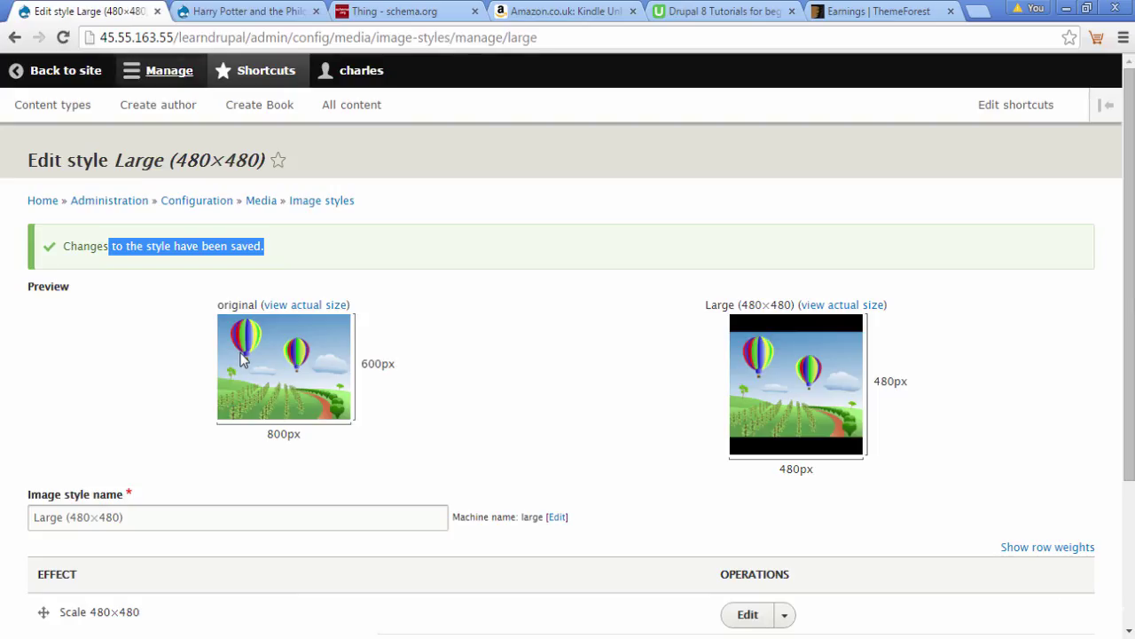
scroll(244, 359, "down", 2)
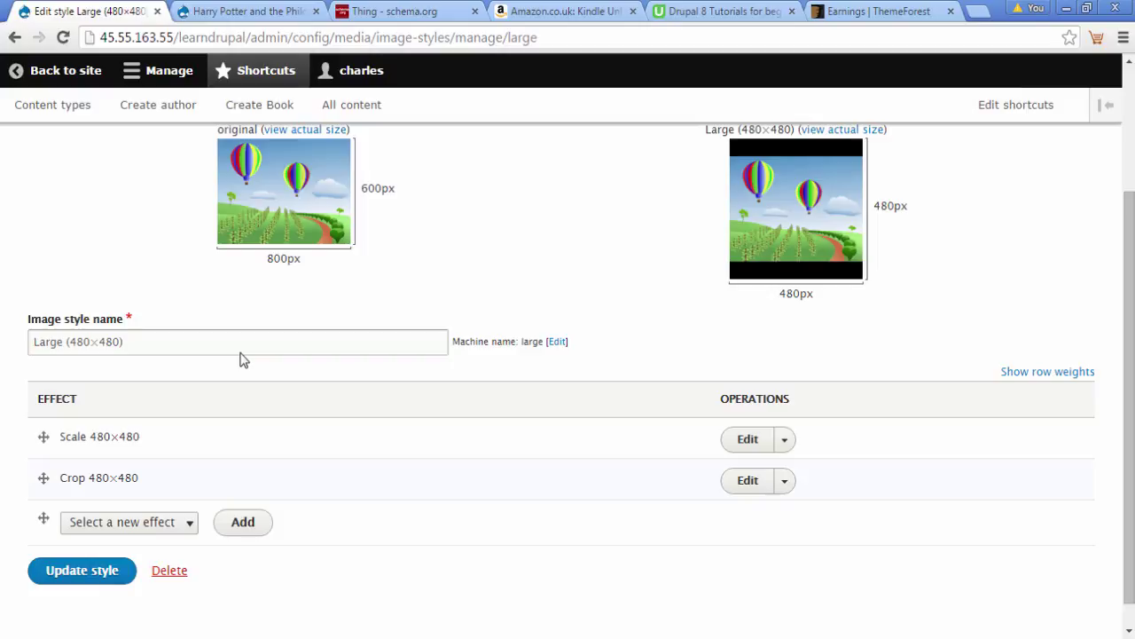
left_click(747, 480)
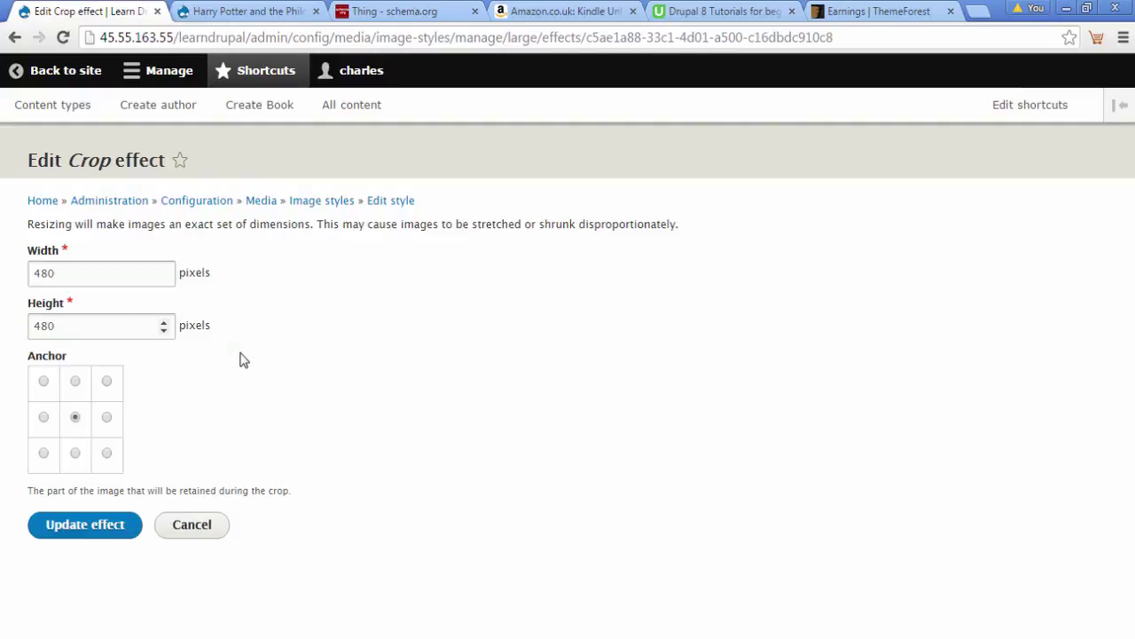
left_click_drag(57, 273, 32, 273)
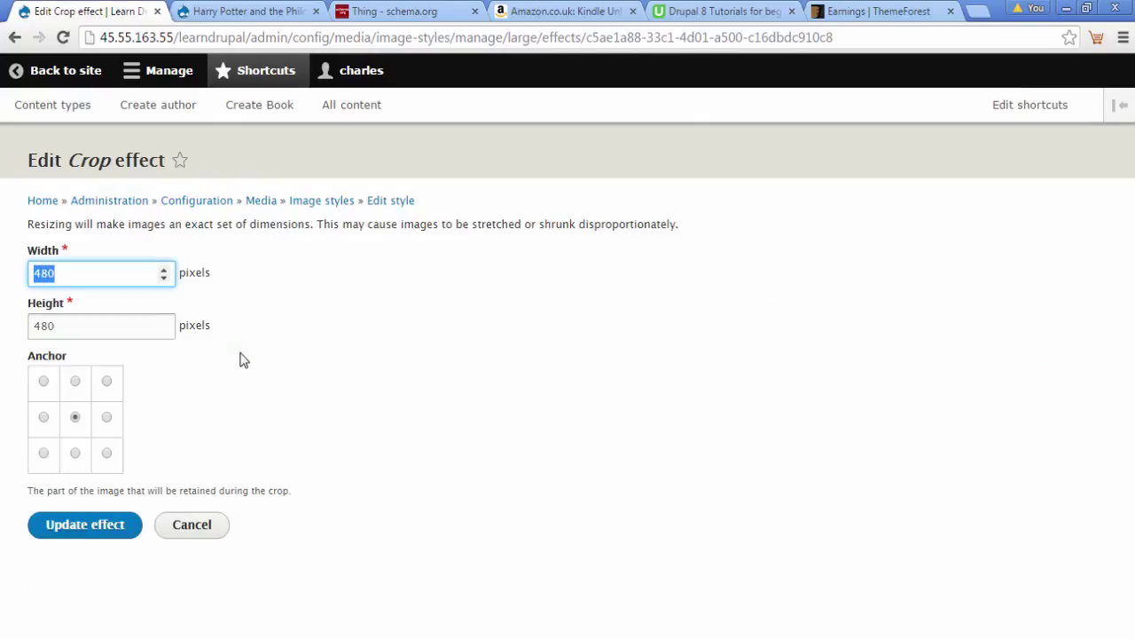
type("300")
key("Return")
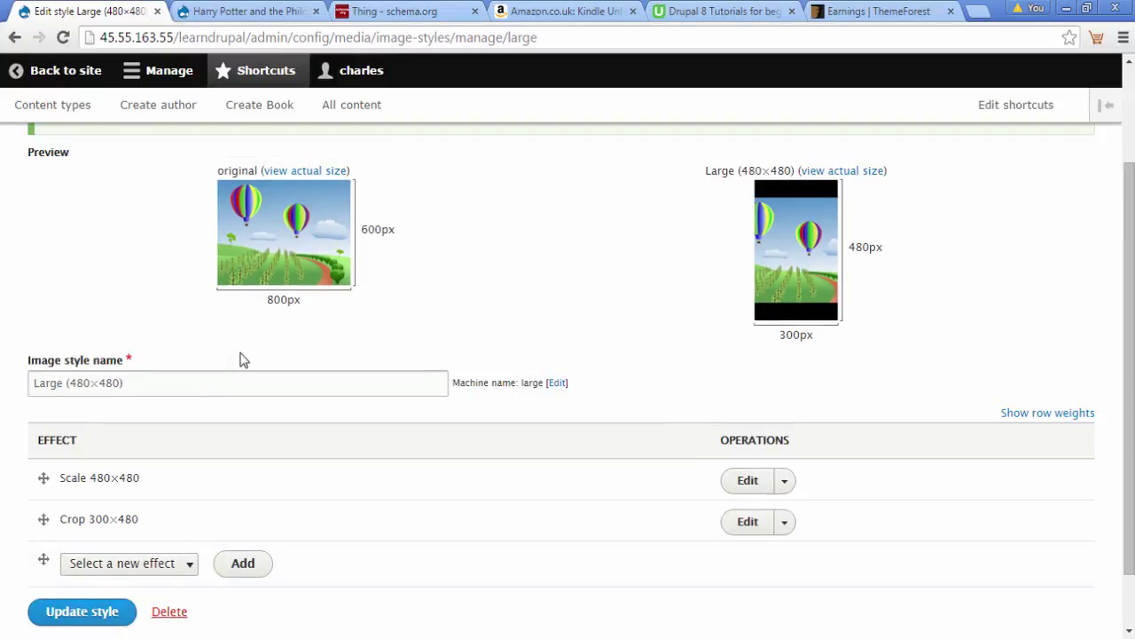
key("Return")
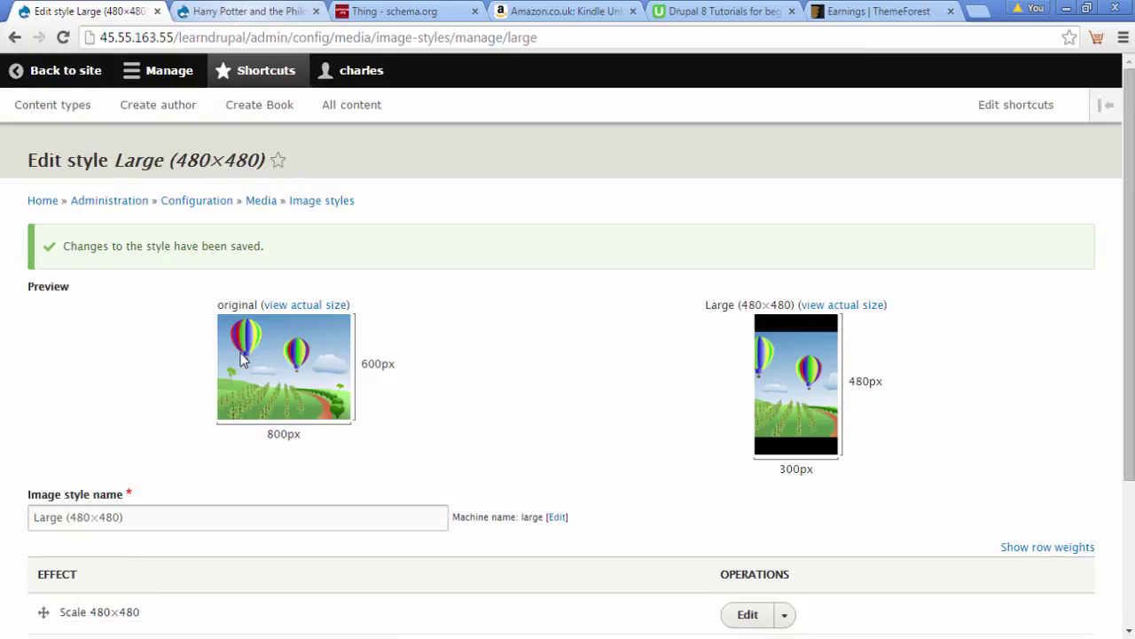
- Reload the book page and examine the narrower front and back covers and the Image label above them
key("ctrl+Tab")
key("F5")
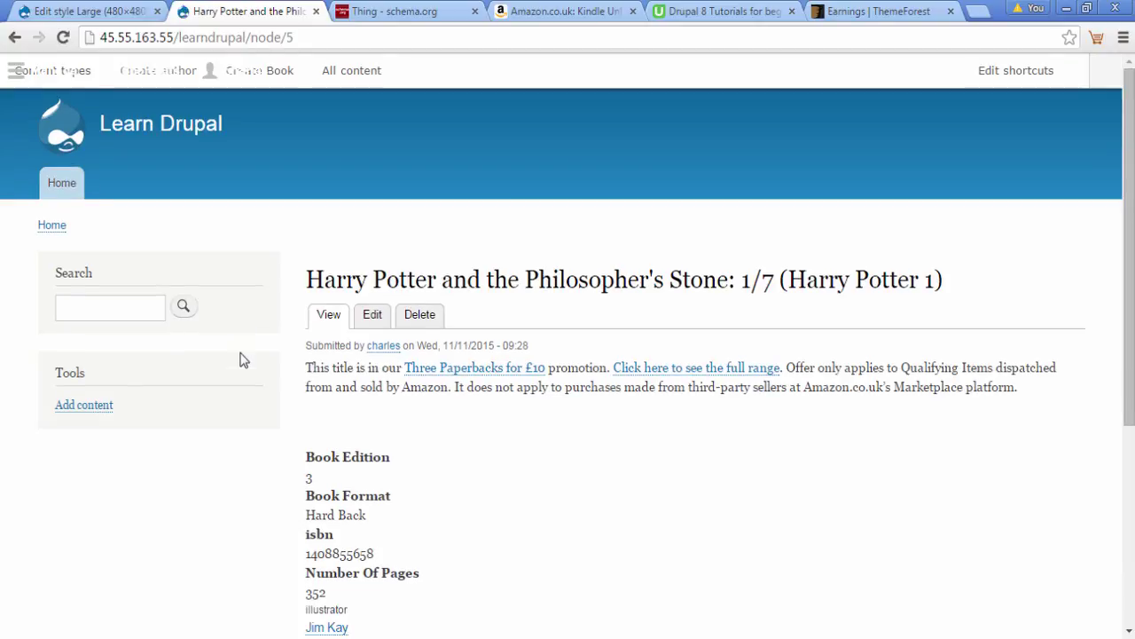
scroll(240, 359, "down", 6)
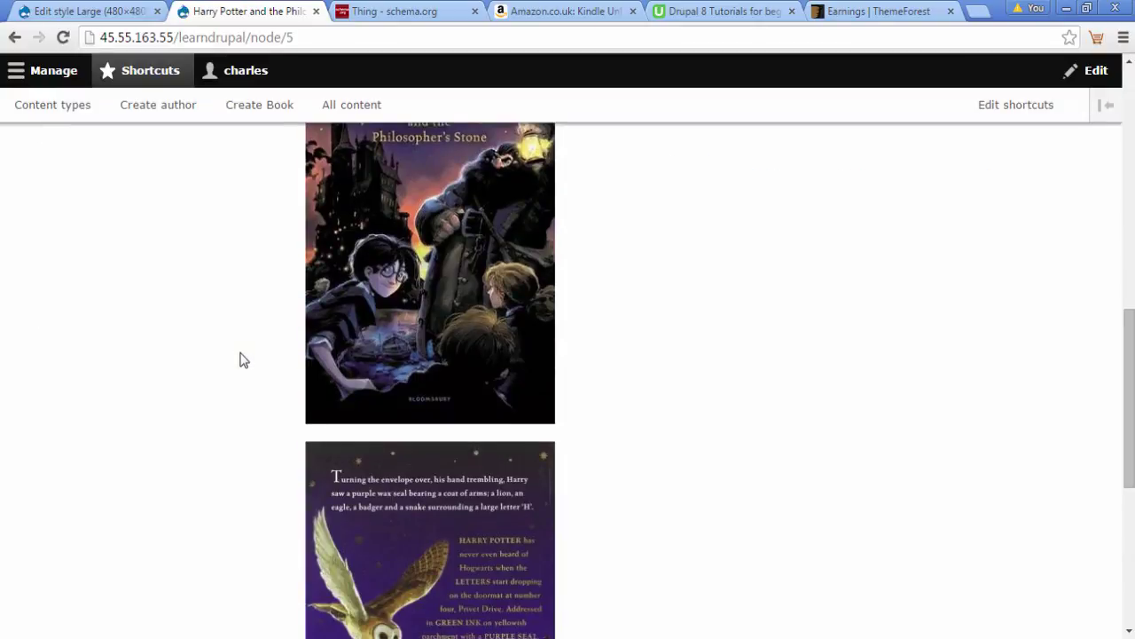
scroll(240, 359, "down", 3)
scroll(240, 359, "up", 5)
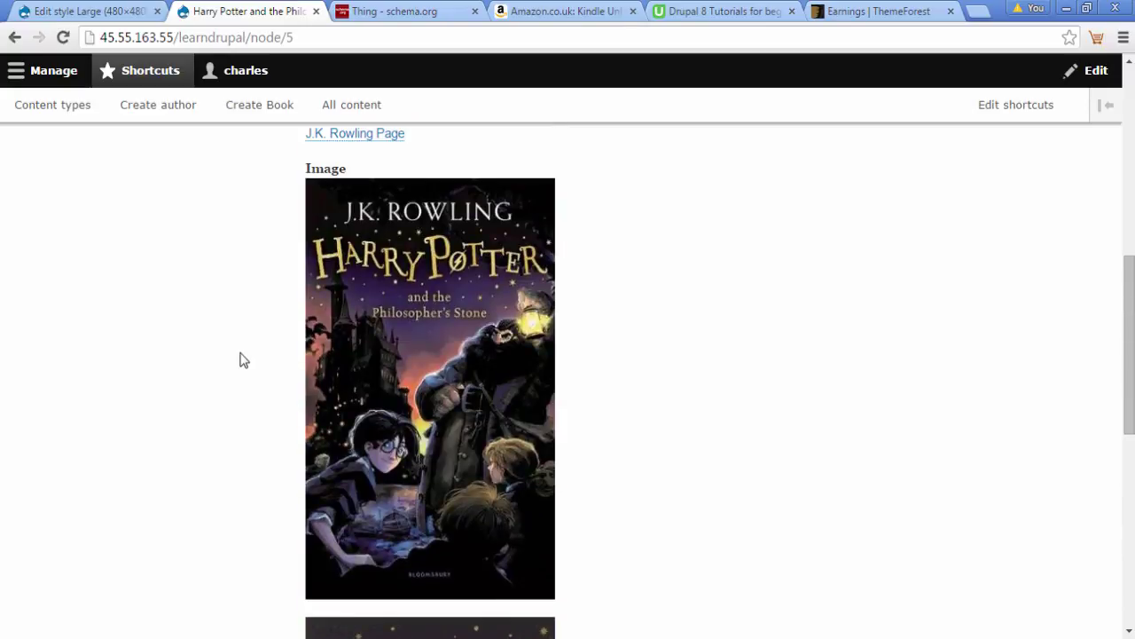
scroll(239, 359, "up", 3)
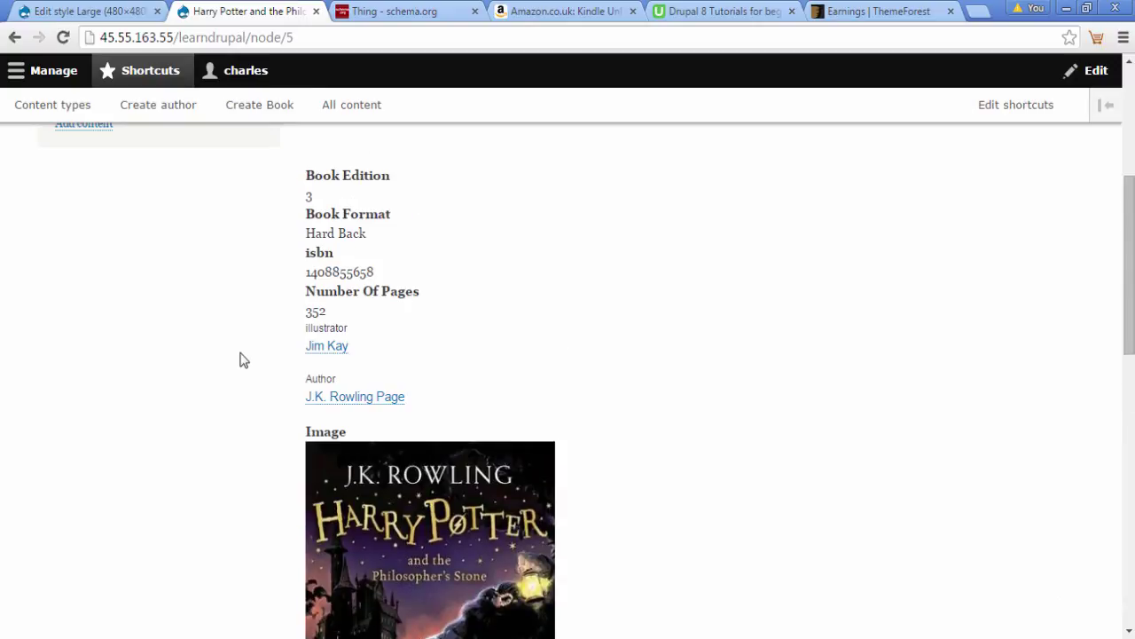
mouse_move(348, 432)
left_mouse_down()
mouse_move(311, 432)
mouse_move(305, 420)
mouse_move(306, 432)
left_mouse_up()
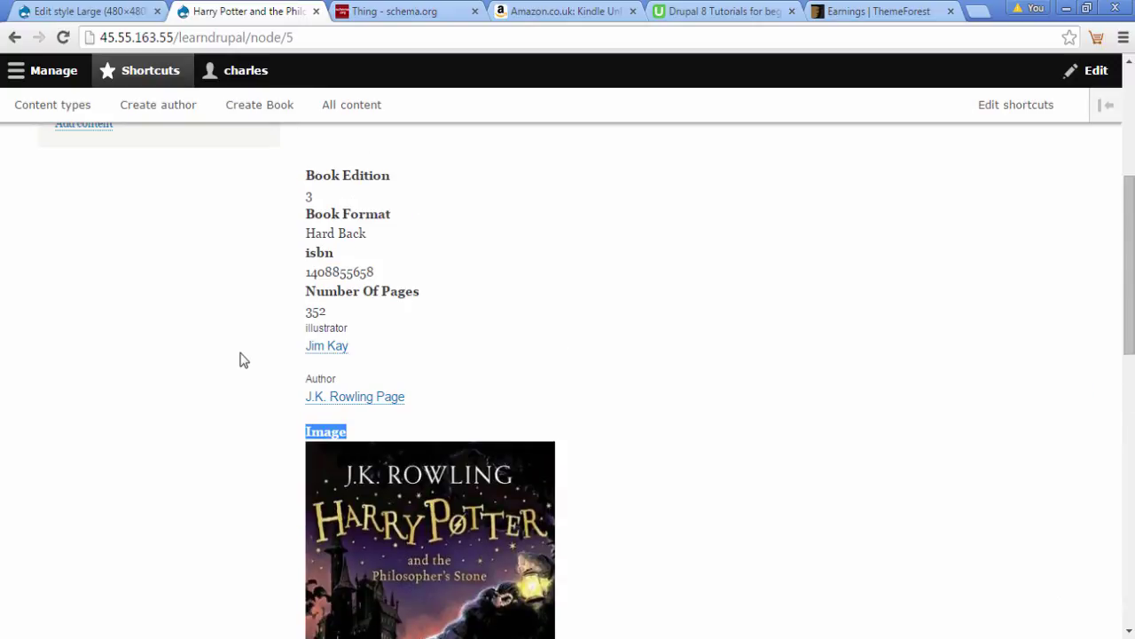
- Go to the content types list and open the field management page for the Book content type
key("ctrl+shift+Tab")
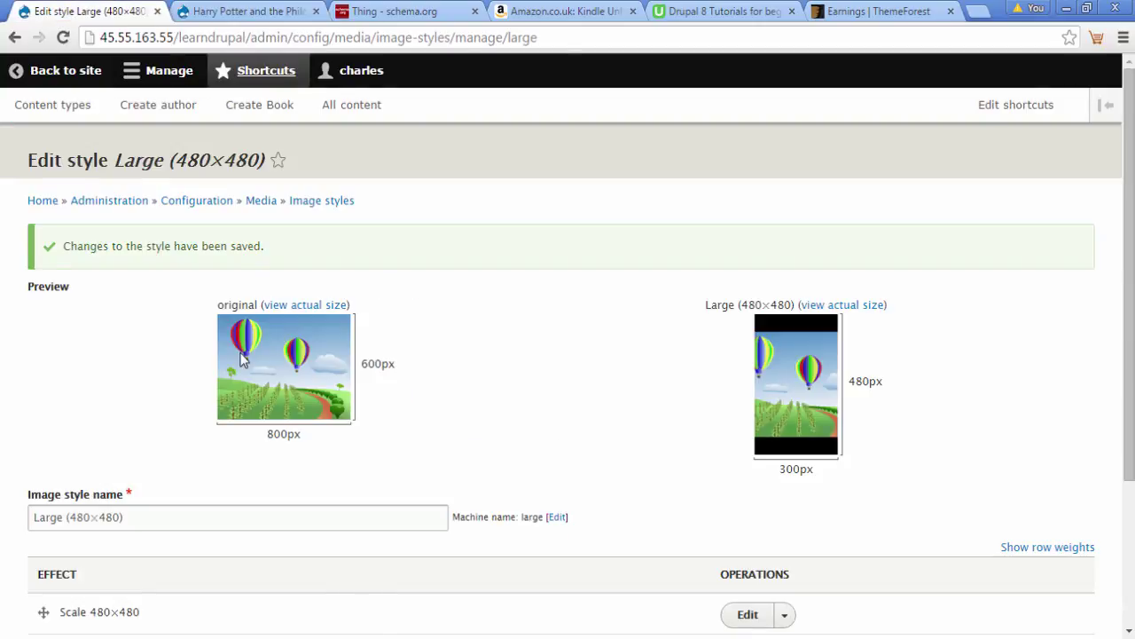
key("shift+Tab")
key("shift+Tab")
key("shift+Tab")
key("shift+Tab")
key("shift+Tab")
key("shift+Tab")
key("shift+Tab")
key("shift+Tab")
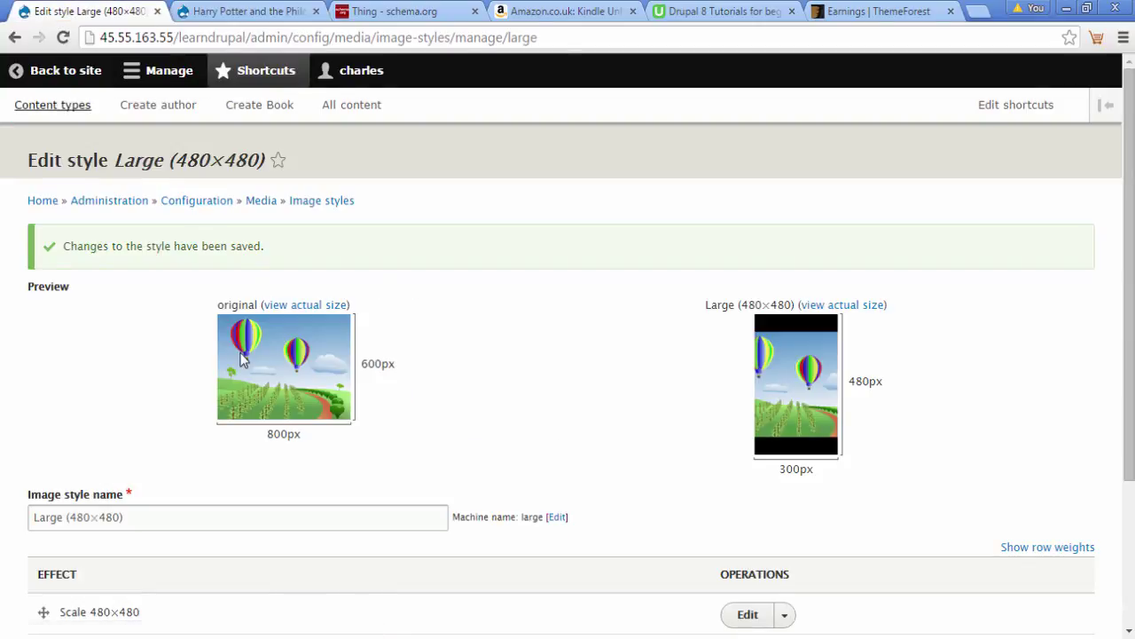
key("Tab")
key("shift+Tab")
key("Return")
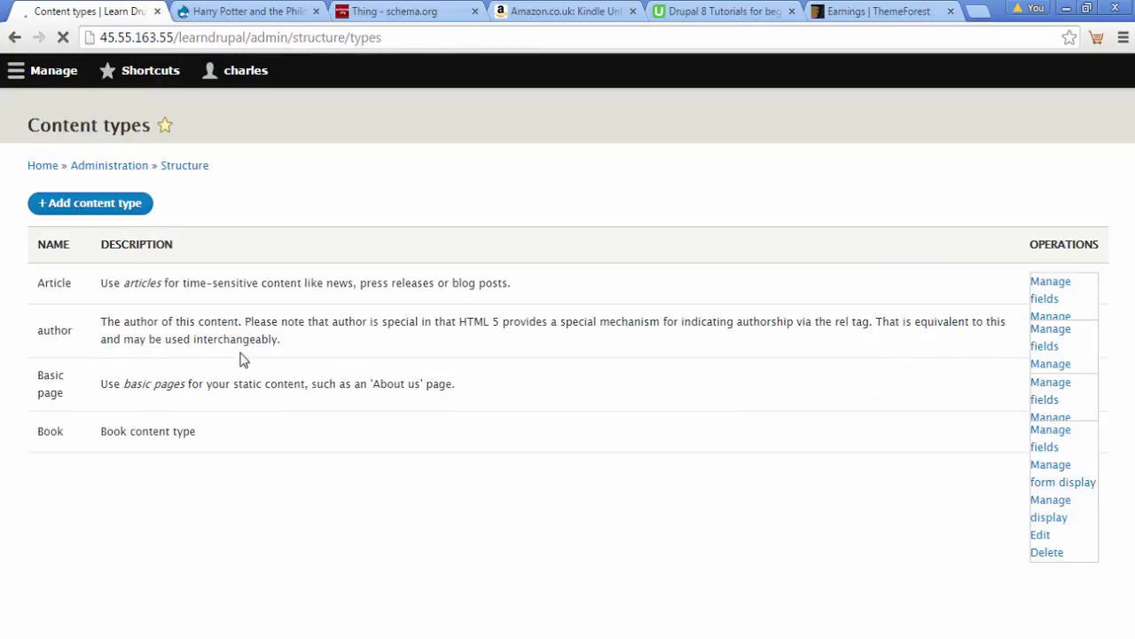
left_click(1022, 469)
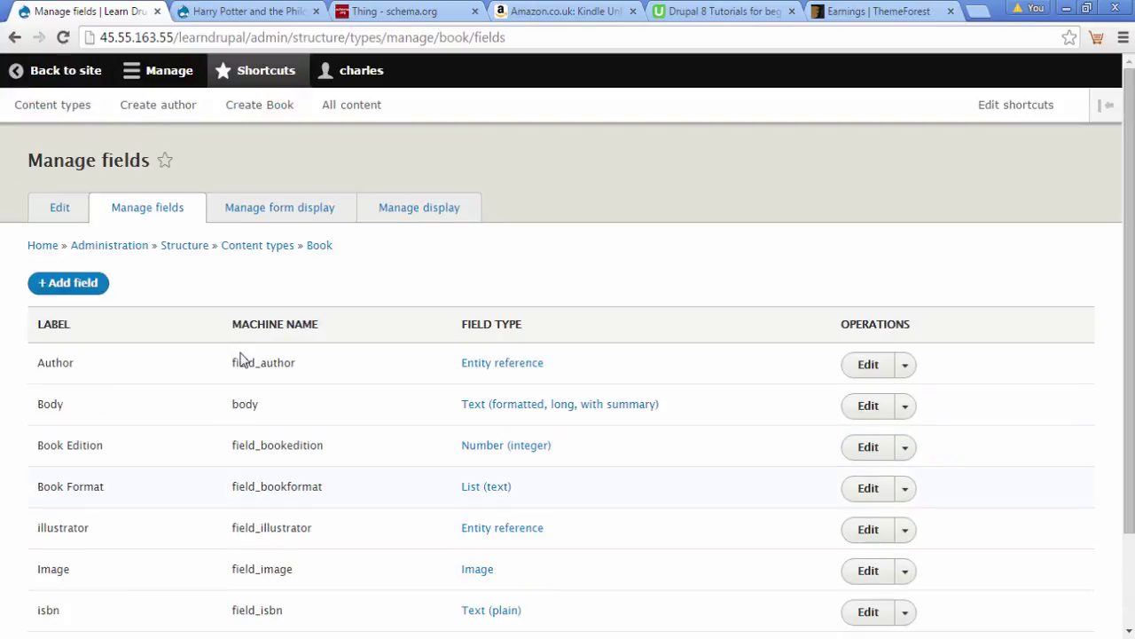
- Open the Book content type's default display settings and locate the Image field's label setting
key("shift+Tab")
key("shift+Tab")
key("shift+Tab")
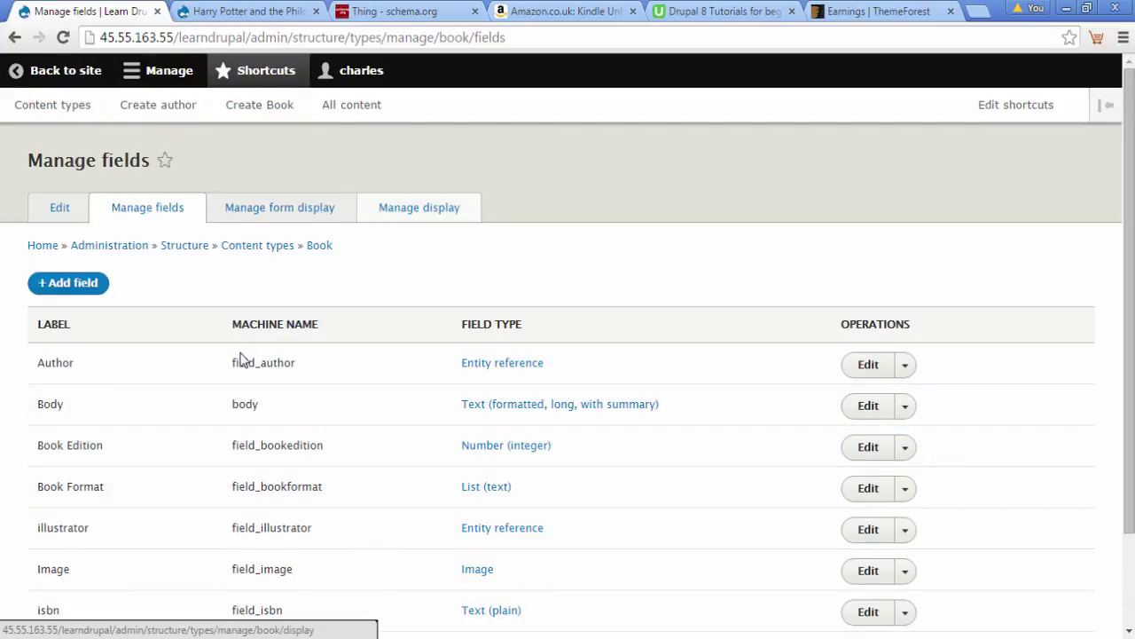
key("Tab")
key("Return")
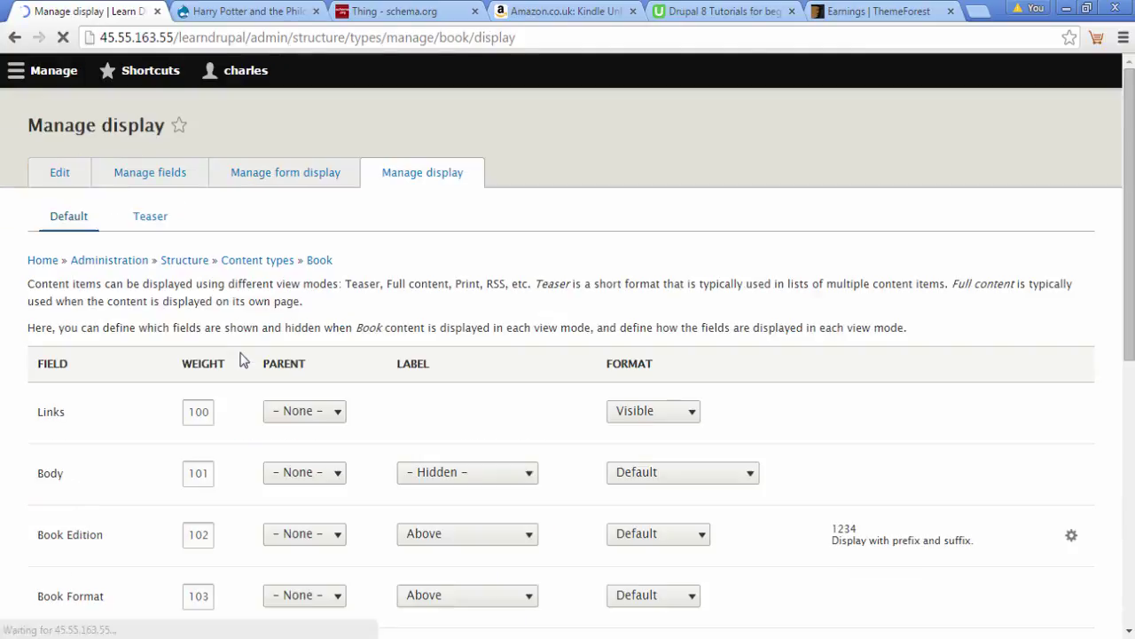
scroll(244, 359, "down", 5)
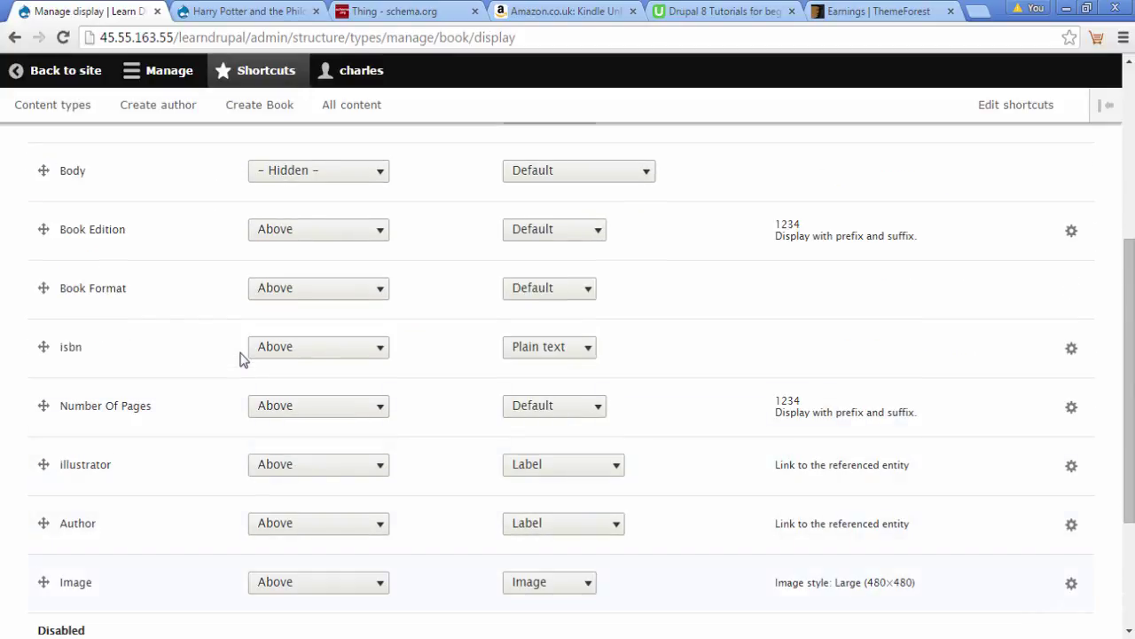
scroll(244, 359, "down", 1)
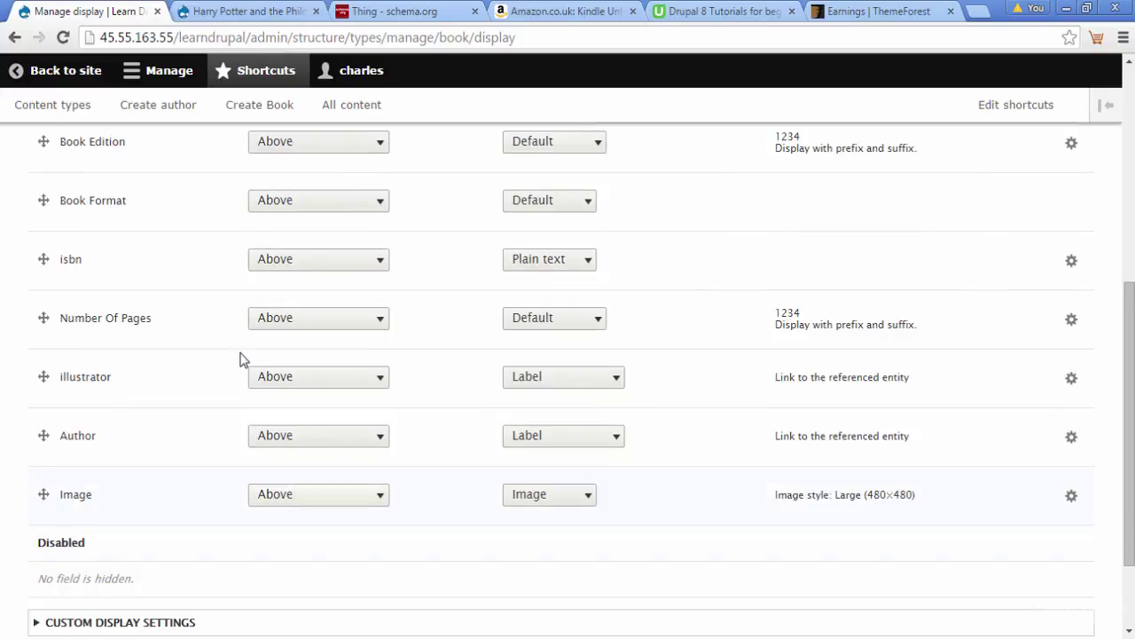
scroll(244, 359, "up", 4)
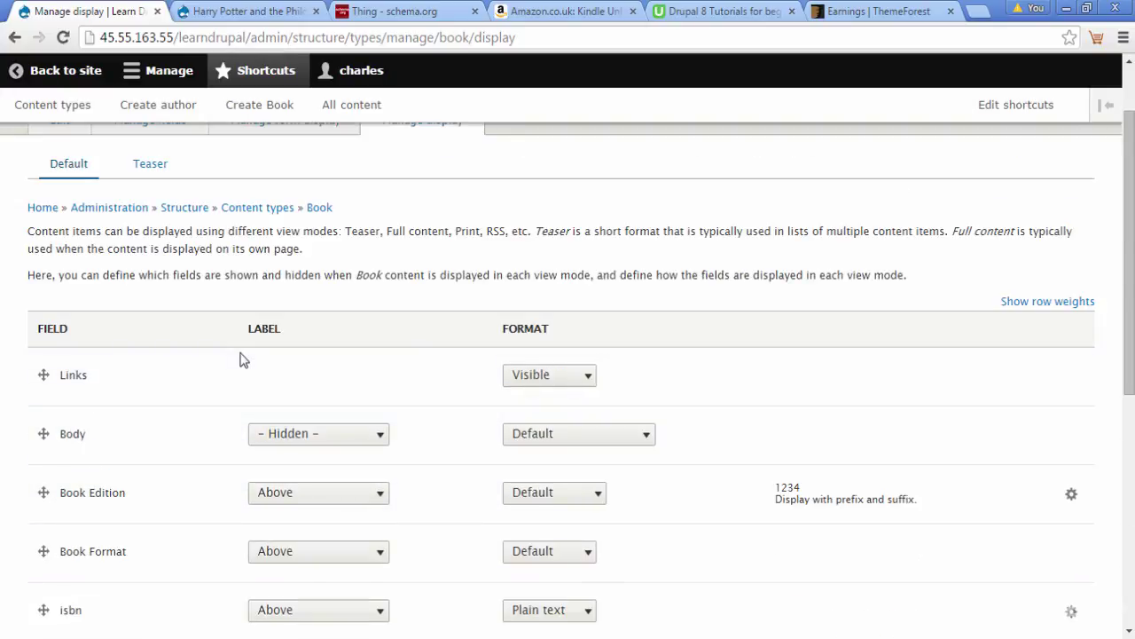
scroll(244, 359, "down", 4)
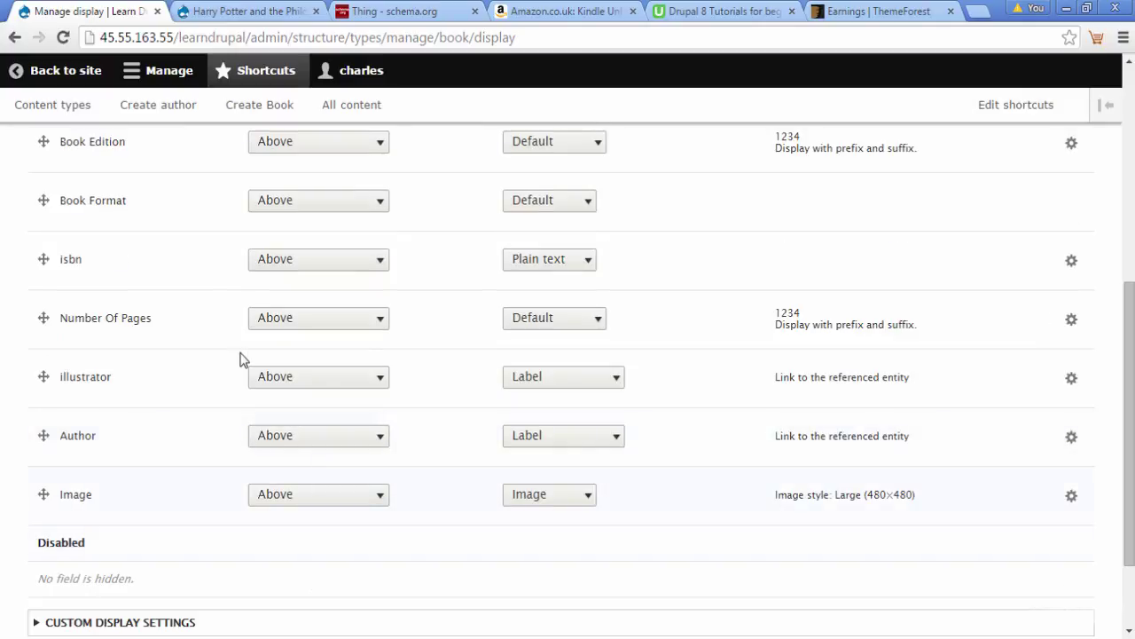
- Set the Image field's label to Hidden and save the Book display settings
left_click(318, 495)
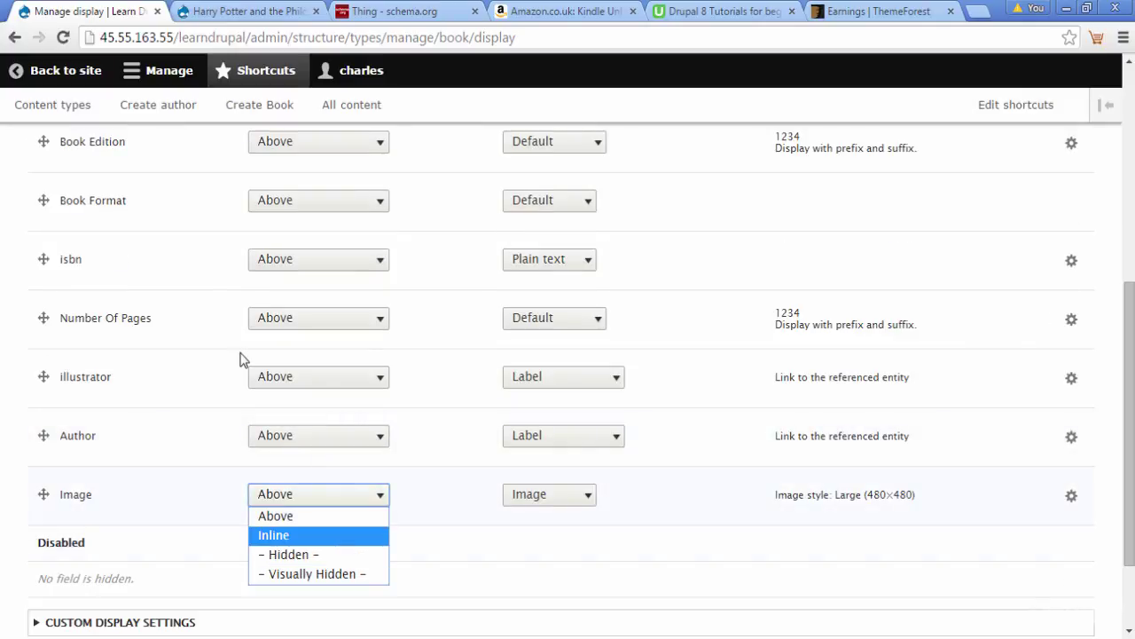
key("Down")
key("Down")
key("Up")
key("Return")
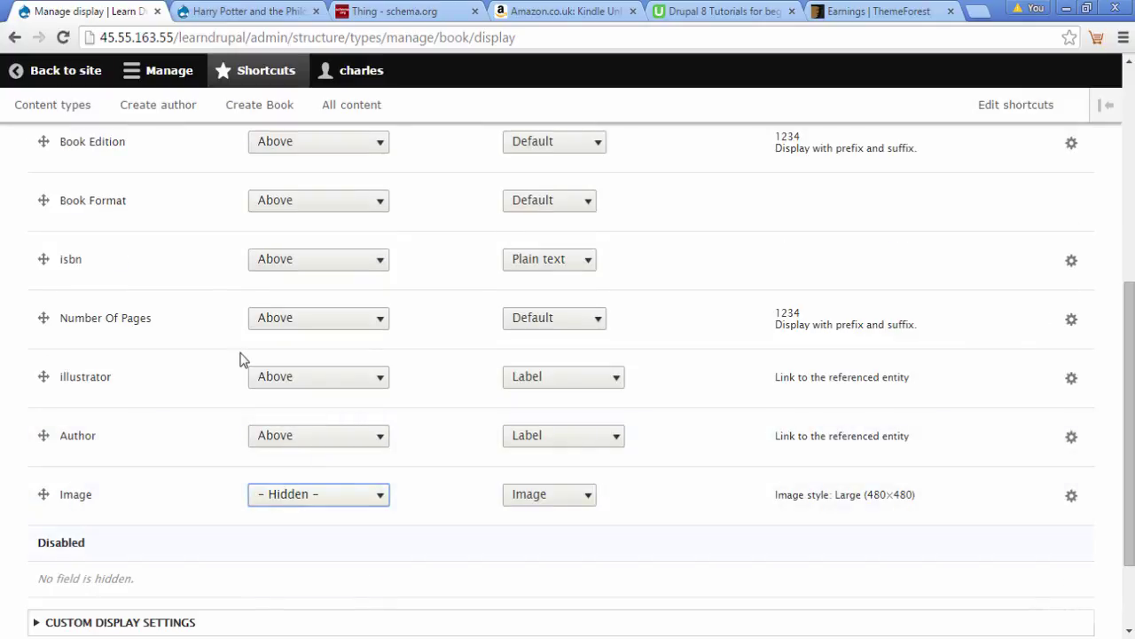
scroll(244, 360, "down", 2)
left_click(58, 542)
- Reload the book page and check how the covers and other fields look with the Image label hidden
key("ctrl+Tab")
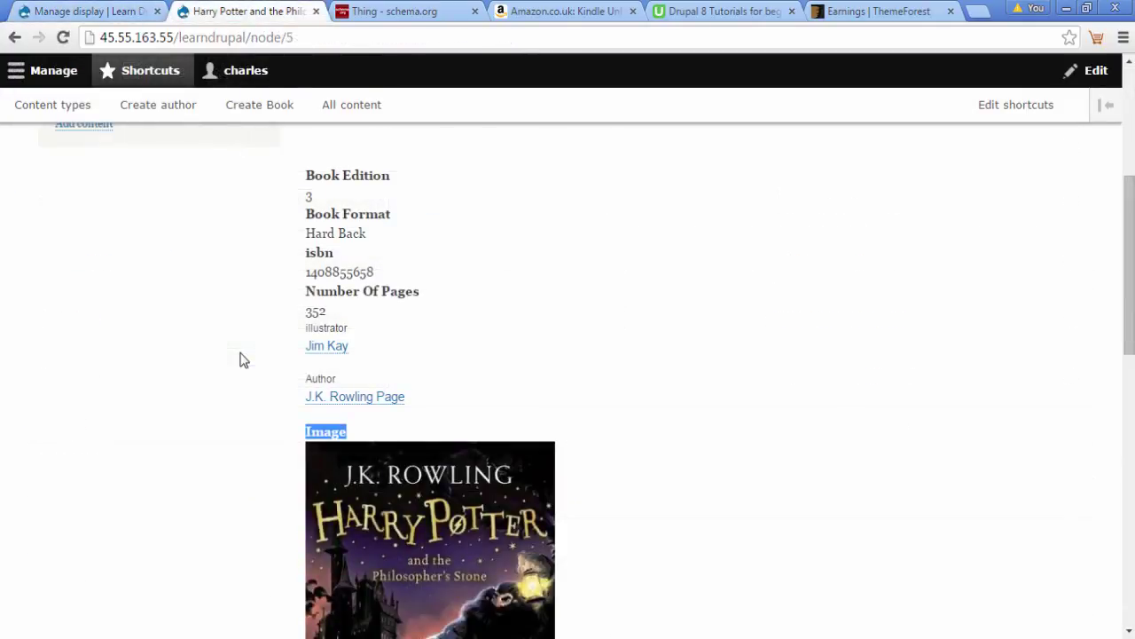
key("F5")
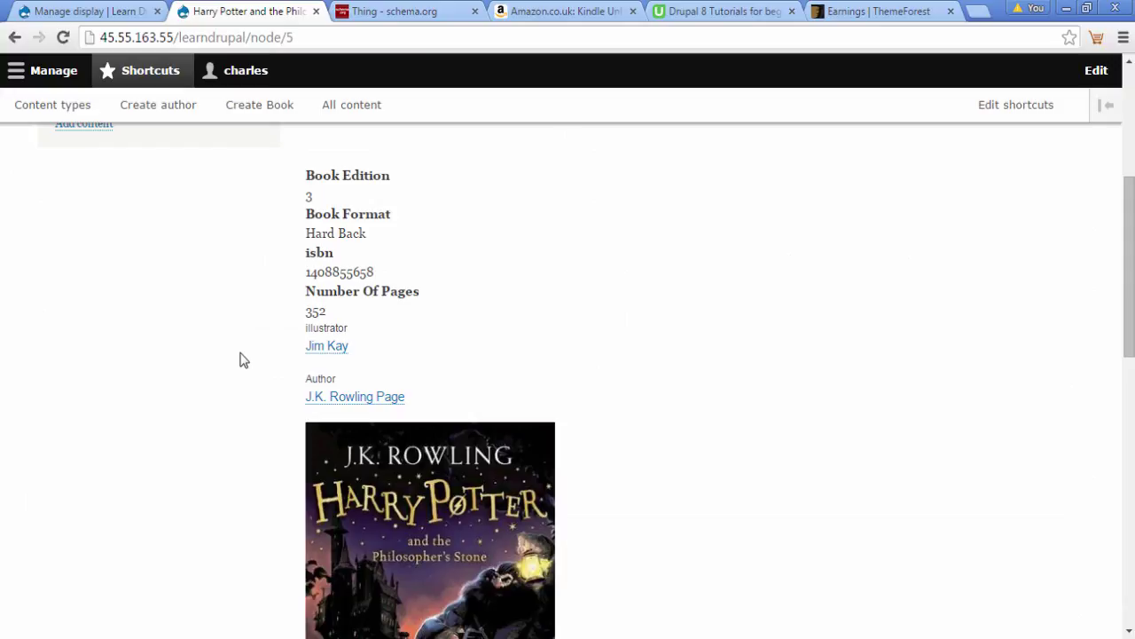
scroll(244, 359, "down", 10)
scroll(244, 359, "up", 9)
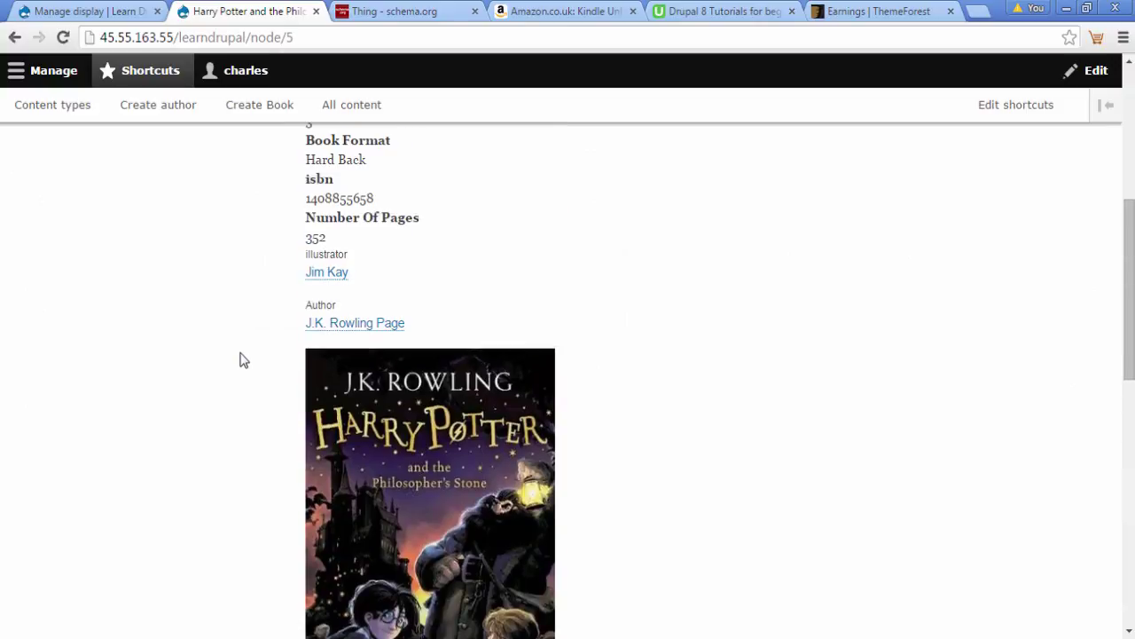
scroll(243, 359, "down", 3)
scroll(244, 359, "up", 4)
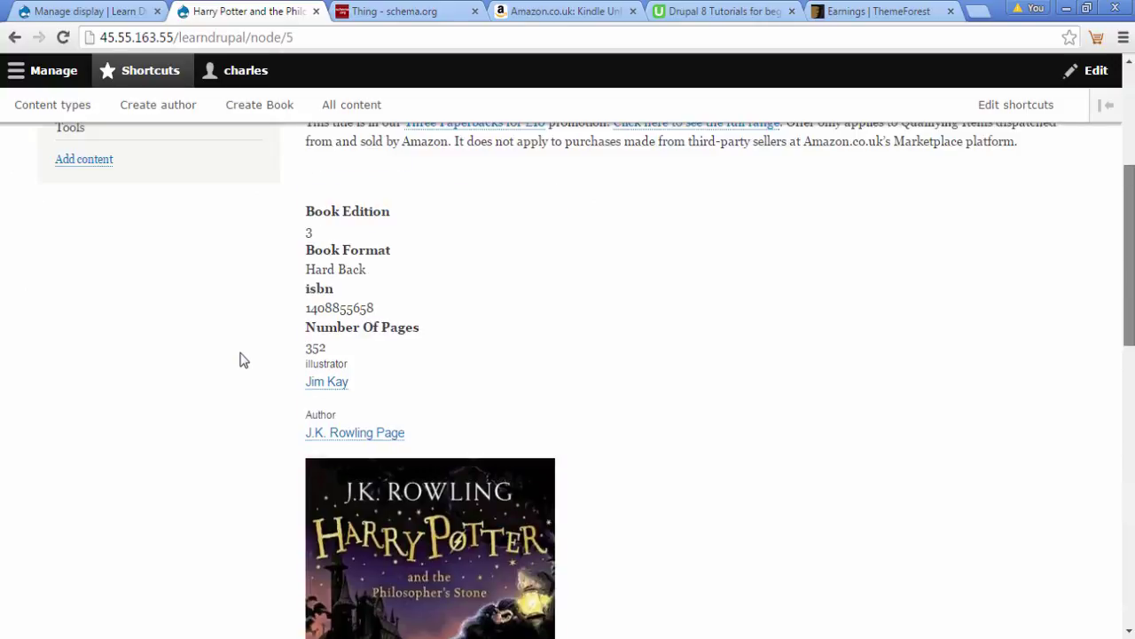
scroll(244, 359, "up", 3)
scroll(244, 359, "down", 2)
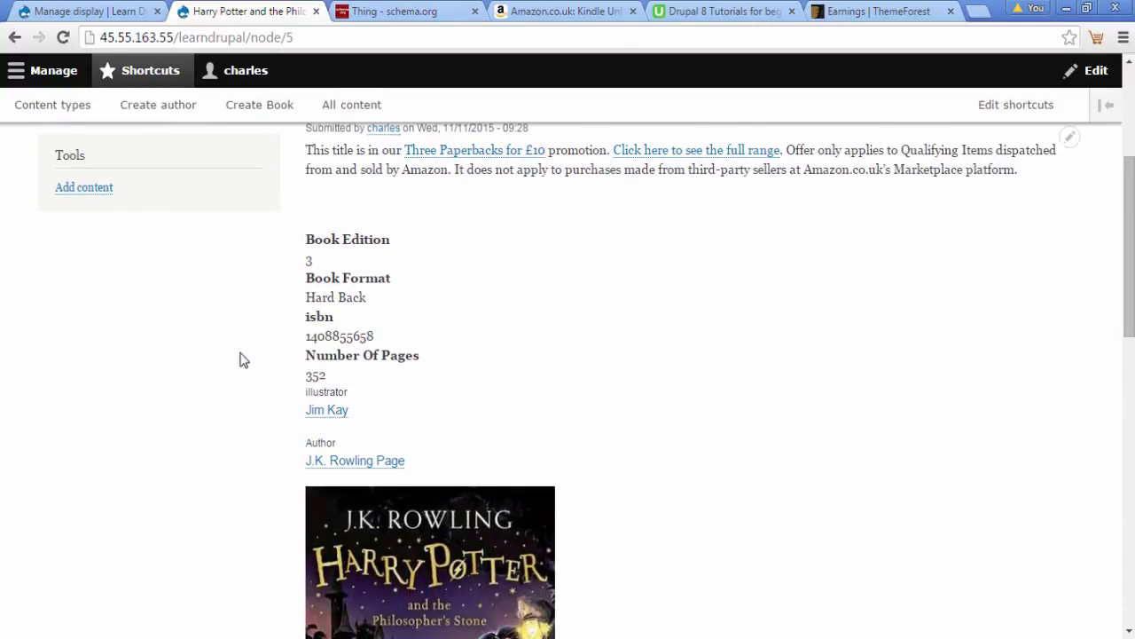
scroll(244, 359, "down", 4)
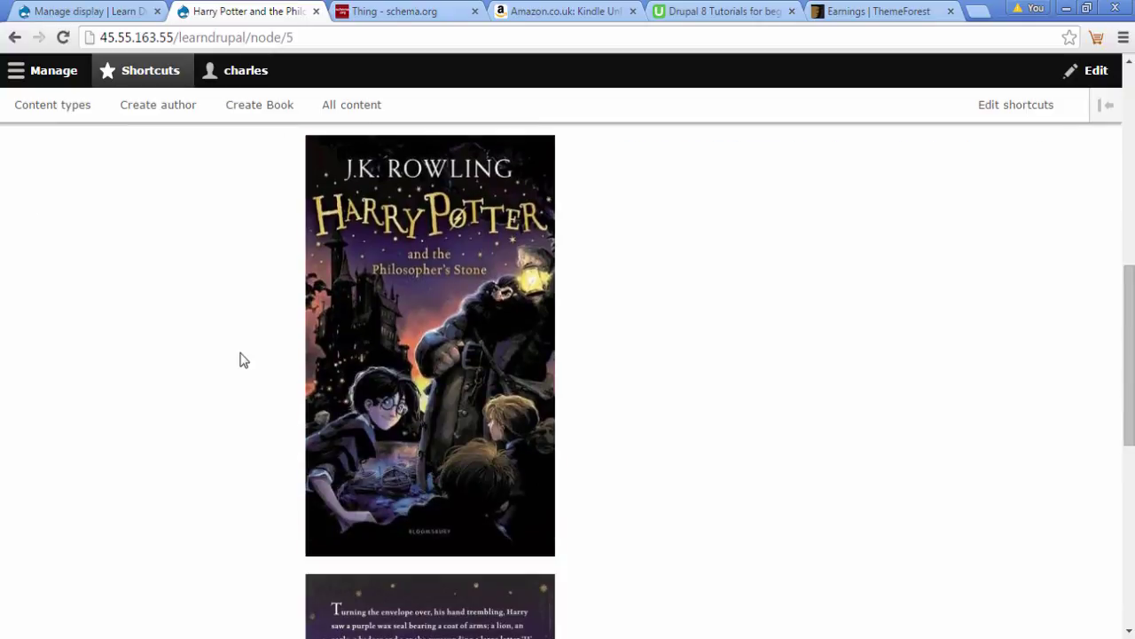
scroll(244, 359, "down", 1)
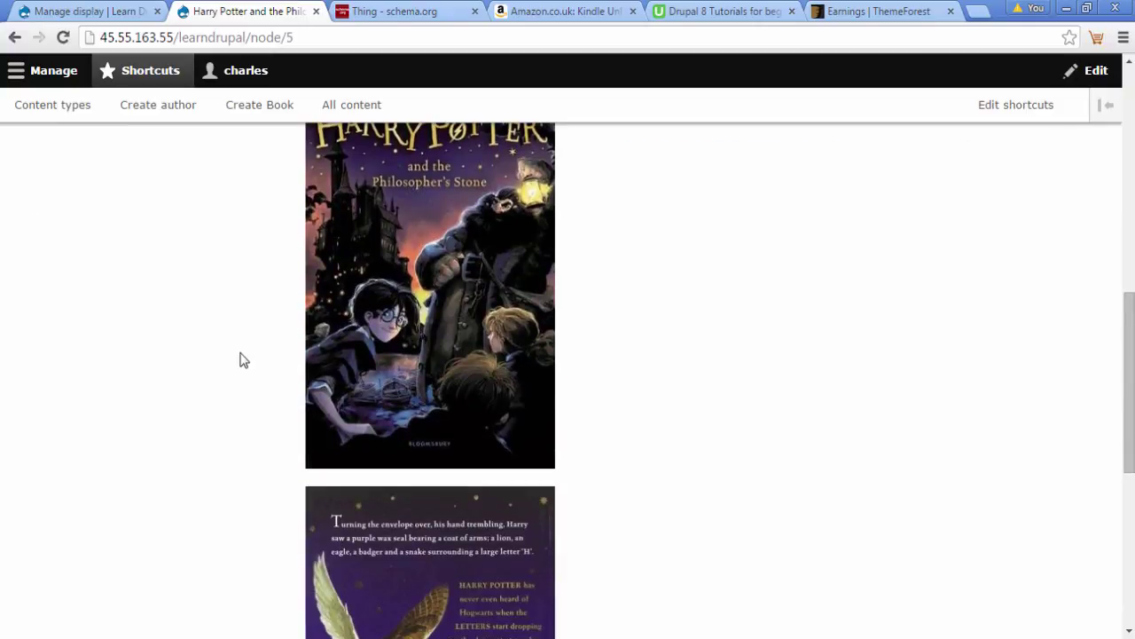